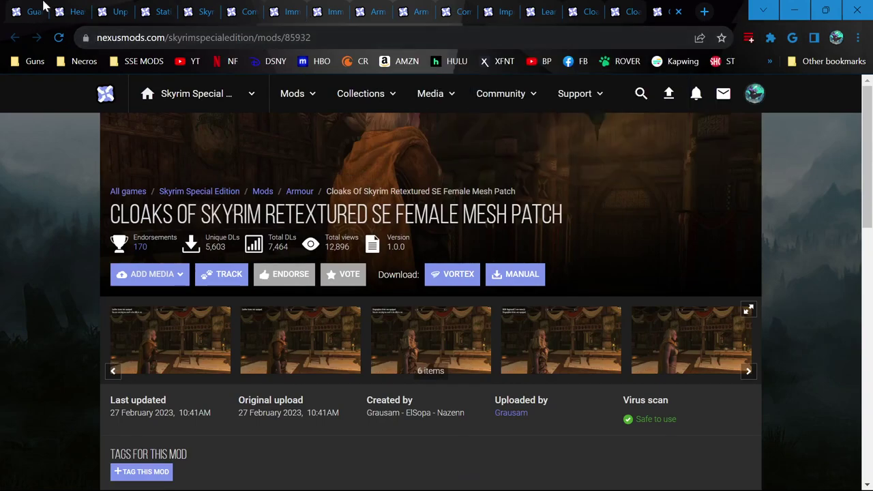
Search the web for "skyrim wico" and view the WICO - Windsong Immersive Character Overhaul mod page.
click(28, 11)
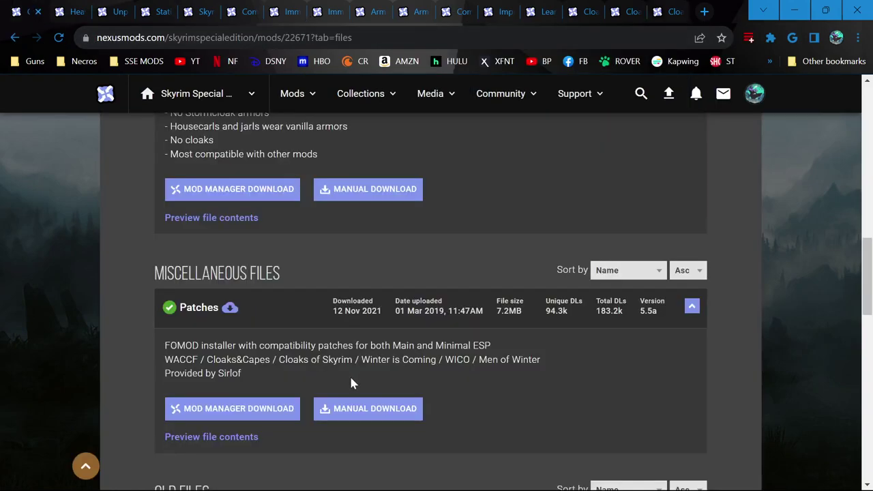
click(703, 11)
text(skyrim wico)
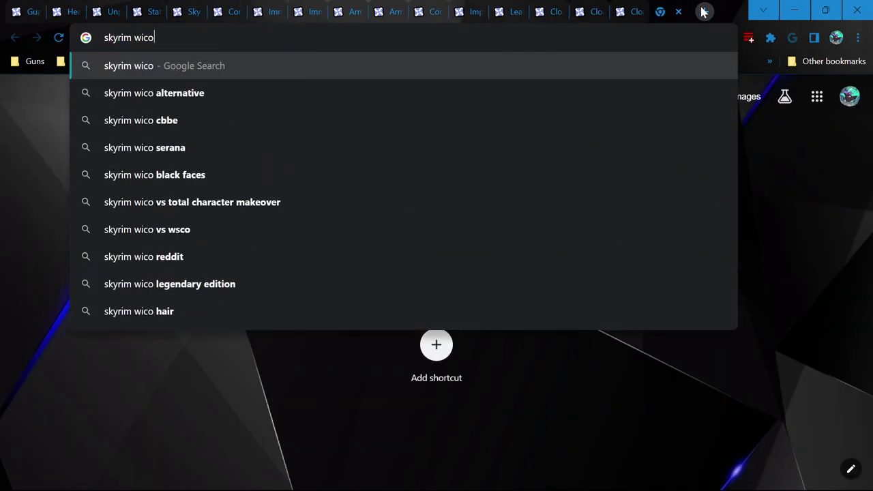
key(Return)
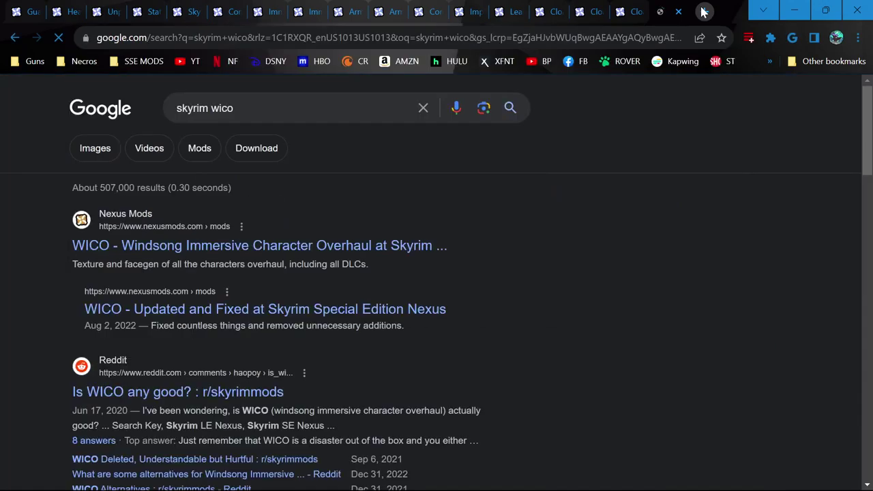
click(302, 254)
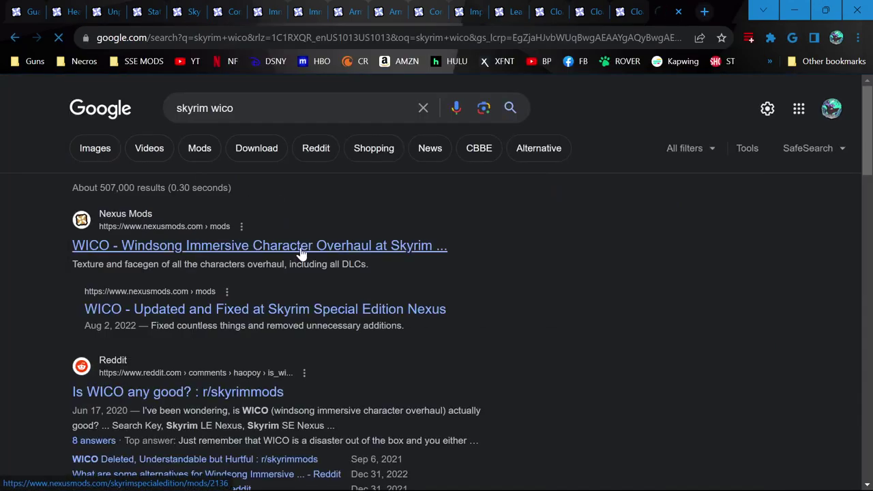
scroll(302, 253, down, 3)
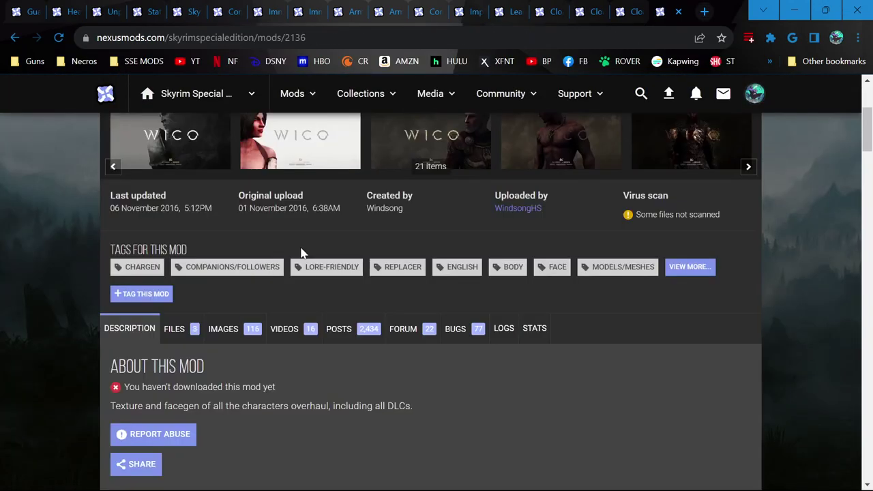
scroll(302, 252, up, 2)
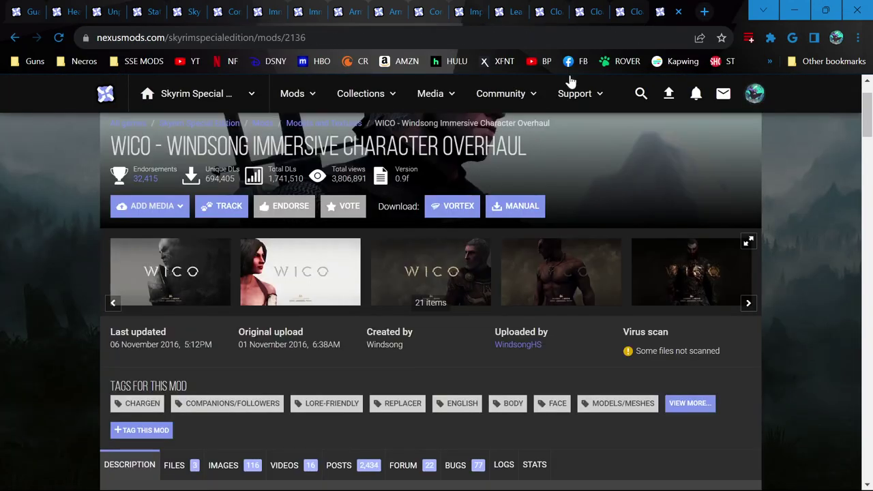
Close the WICO page and review the main, optional and miscellaneous files of Guards Armor Replacer.
click(679, 11)
scroll(428, 314, up, 5)
scroll(428, 312, up, 1)
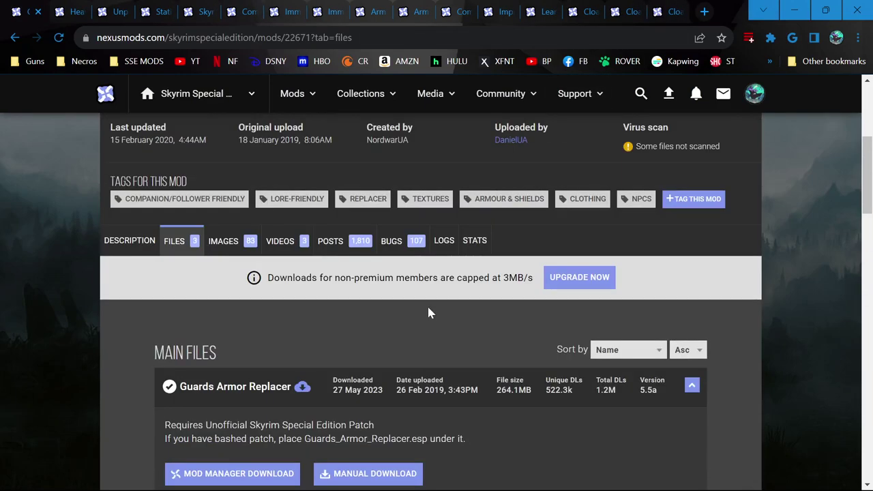
scroll(428, 312, down, 3)
scroll(428, 313, down, 7)
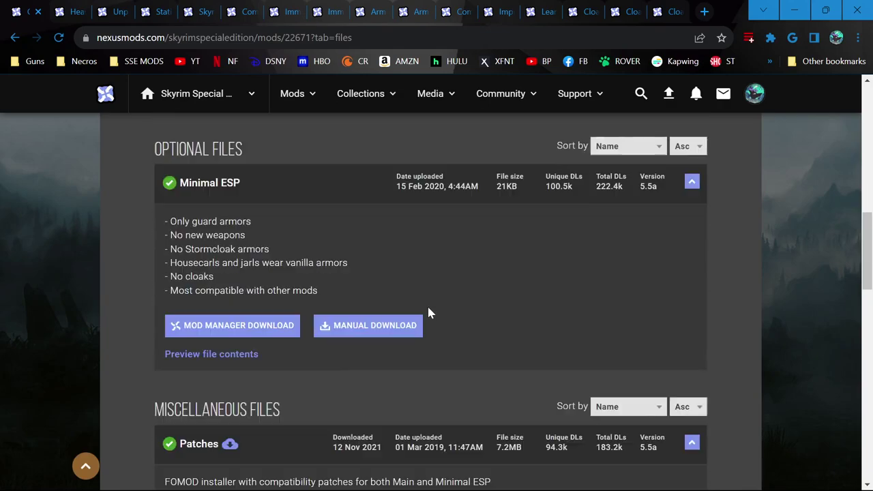
Review the Cloaks of Skyrim description and requirements, and download Cloaks of Skyrim SSE v1.2.1 through the mod manager, closing its page.
click(583, 10)
scroll(465, 263, down, 6)
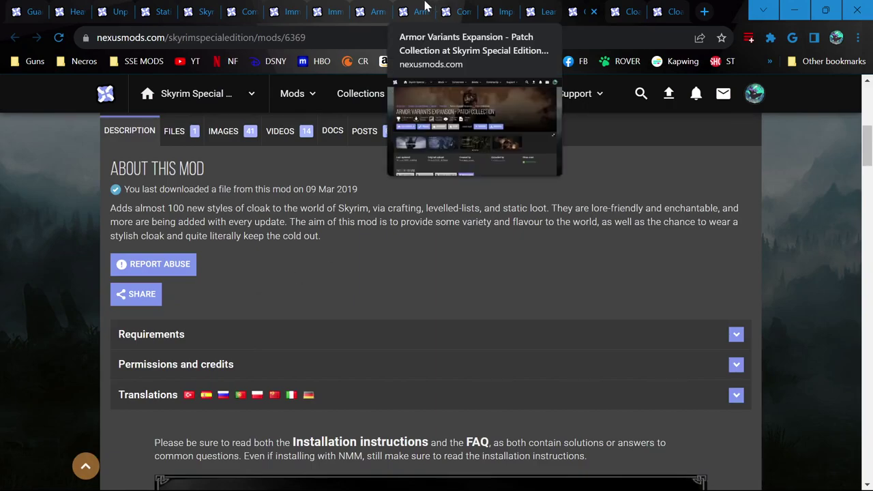
scroll(545, 293, down, 2)
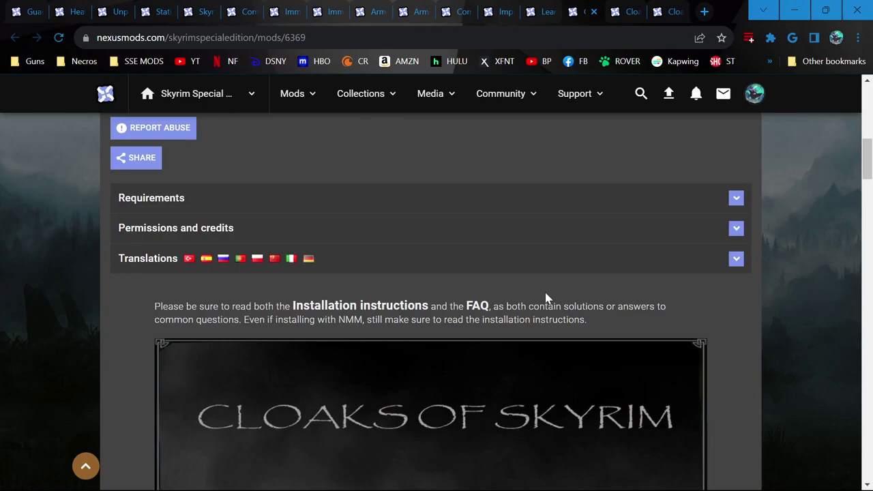
scroll(546, 298, down, 7)
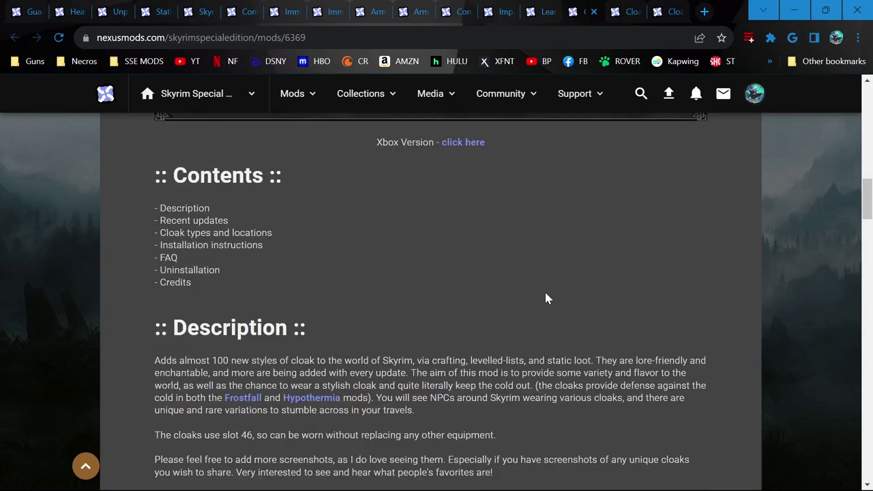
scroll(249, 343, up, 9)
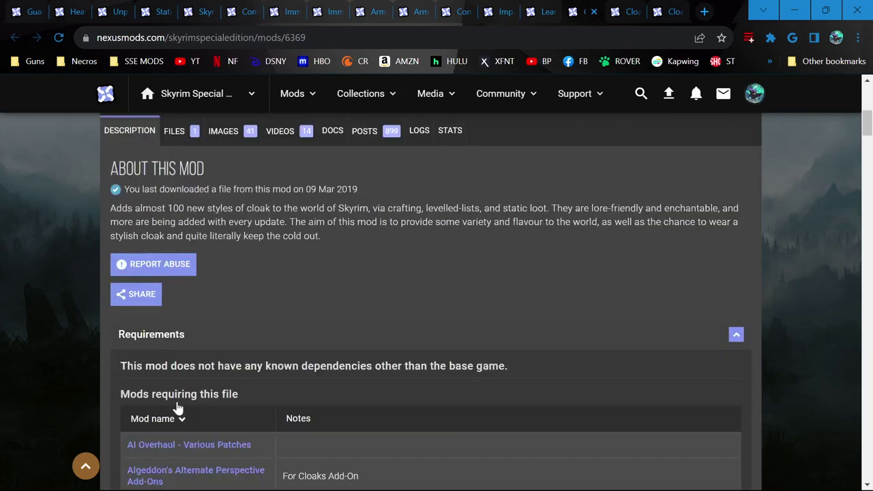
click(592, 17)
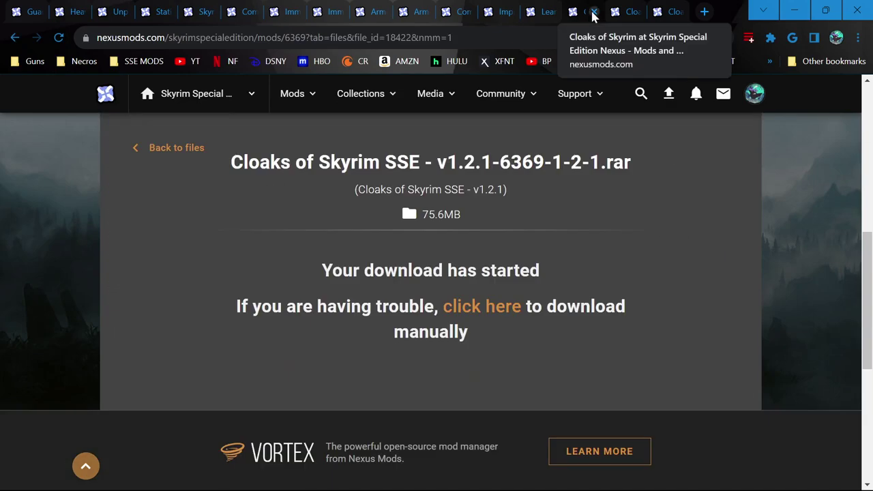
click(592, 12)
Download the 2k file of Cloaks Of Skyrim Retextured through the mod manager and close its page.
scroll(262, 351, down, 7)
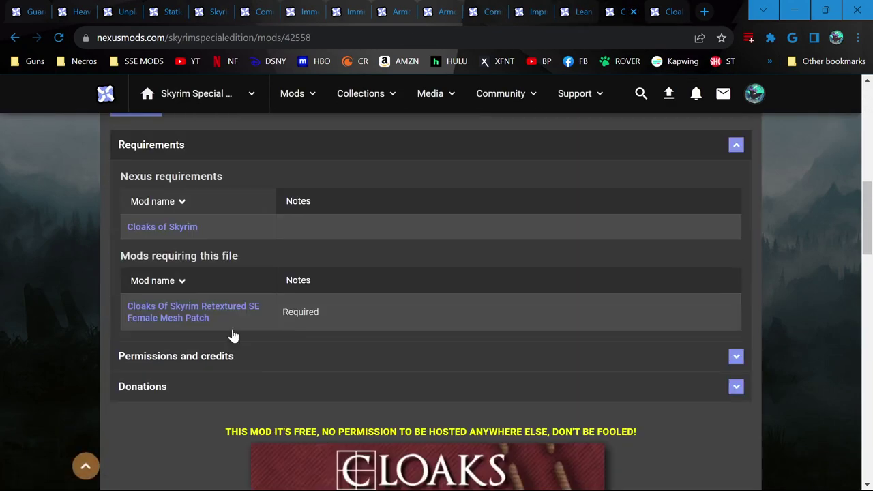
scroll(232, 334, down, 10)
click(362, 309)
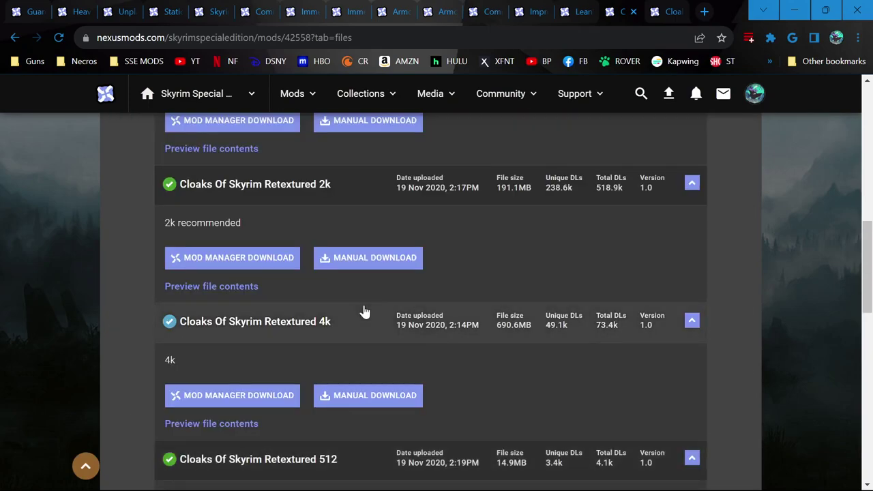
key(ctrl+w)
Check the active downloads in Vortex and close the Cloaks Of Skyrim Retextured SE Female Mesh Patch page in the browser.
mouse_move(637, 480)
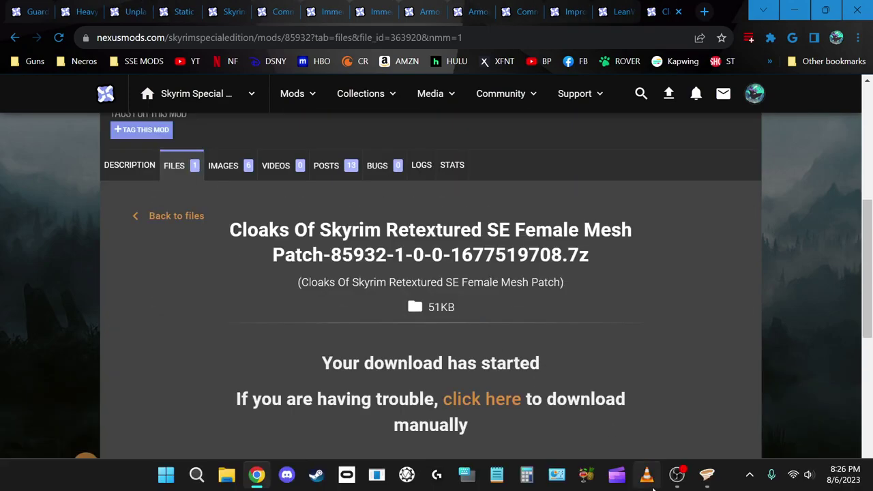
click(638, 481)
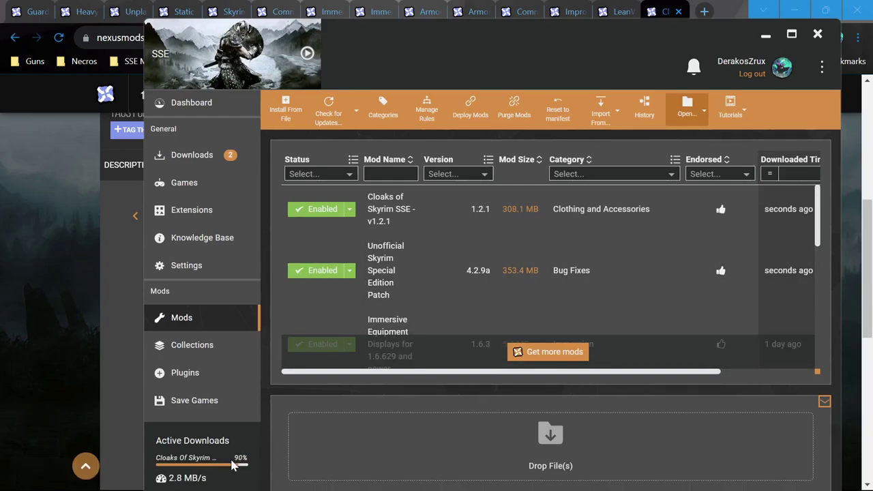
key(alt+Tab)
key(ctrl+w)
Download the Guards Armor Replacer main file through the mod manager using the free slow download.
scroll(506, 380, up, 10)
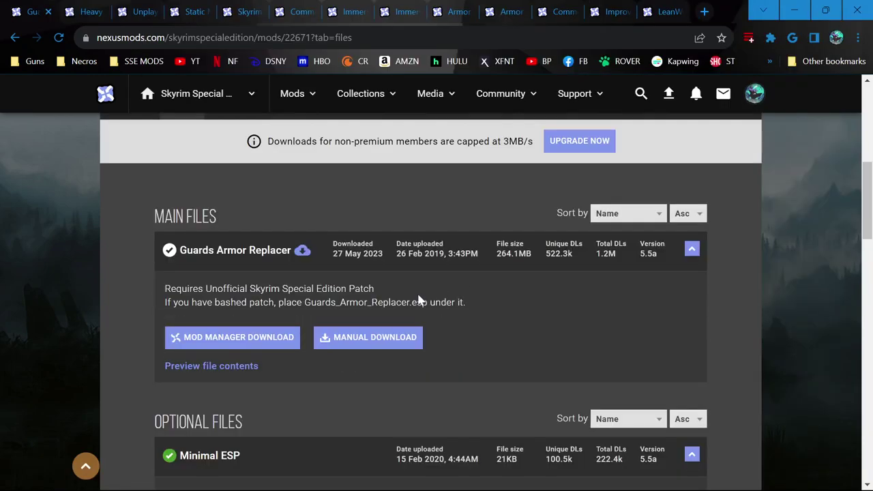
click(236, 345)
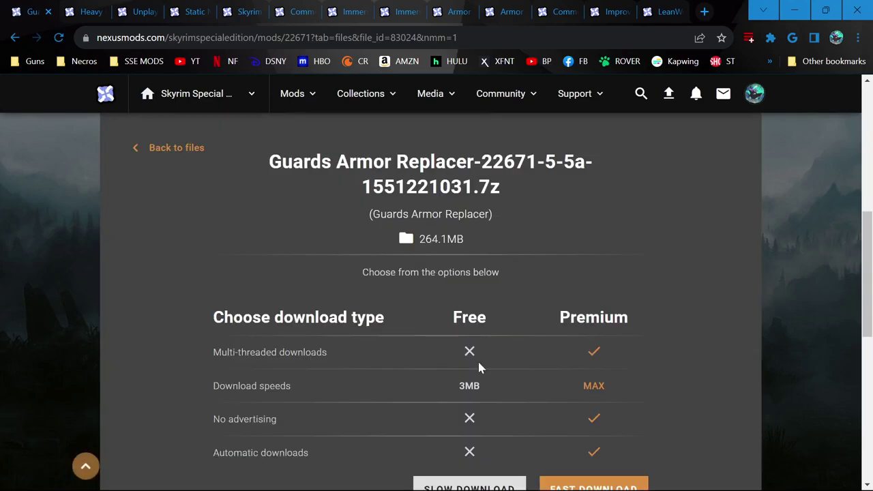
scroll(480, 369, down, 2)
click(479, 352)
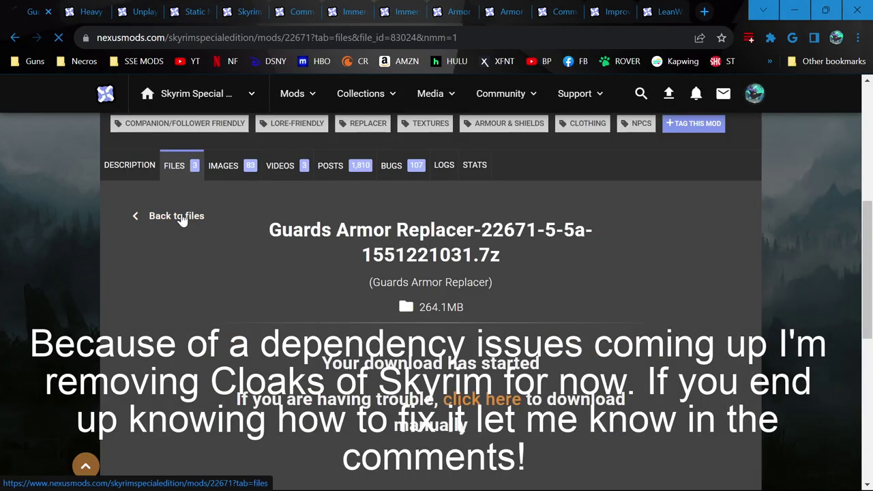
View the premium membership options, return to the Guards Armor Replacer download, and check its progress in Vortex.
click(181, 218)
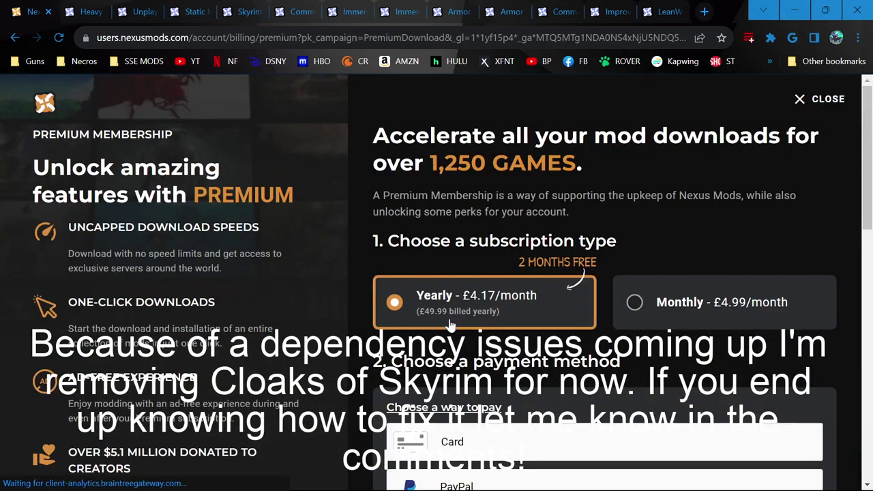
click(682, 302)
scroll(681, 302, down, 2)
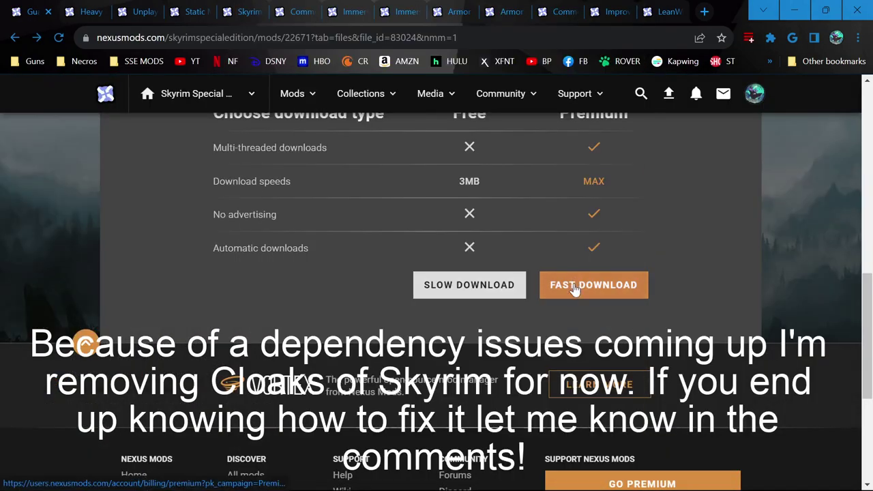
click(575, 287)
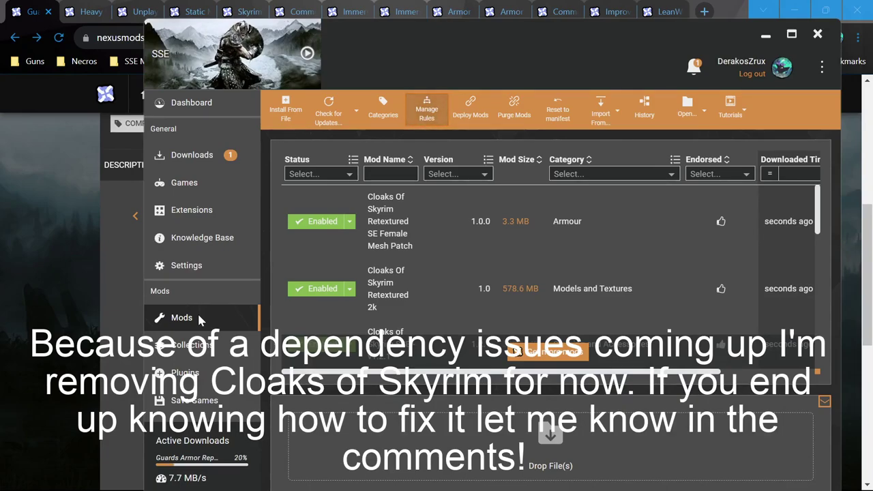
click(77, 299)
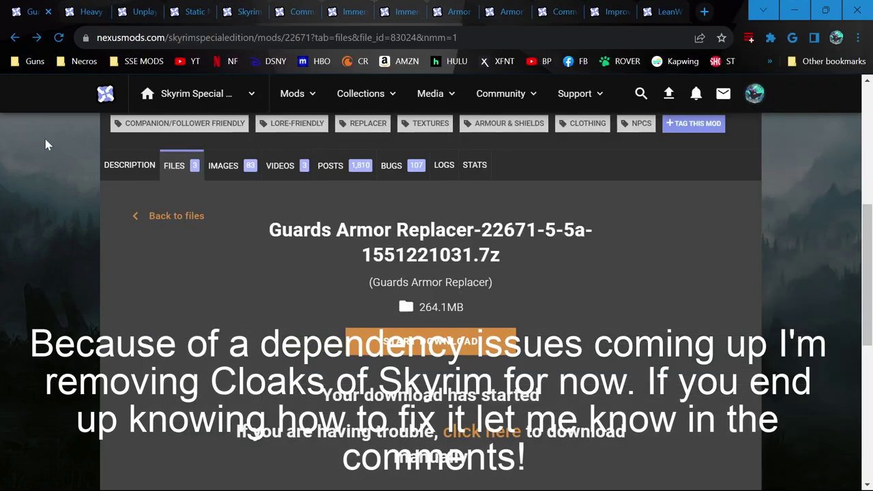
Return to the Guards Armor Replacer file list and review the Minimal ESP and Patches entries.
click(201, 10)
click(230, 10)
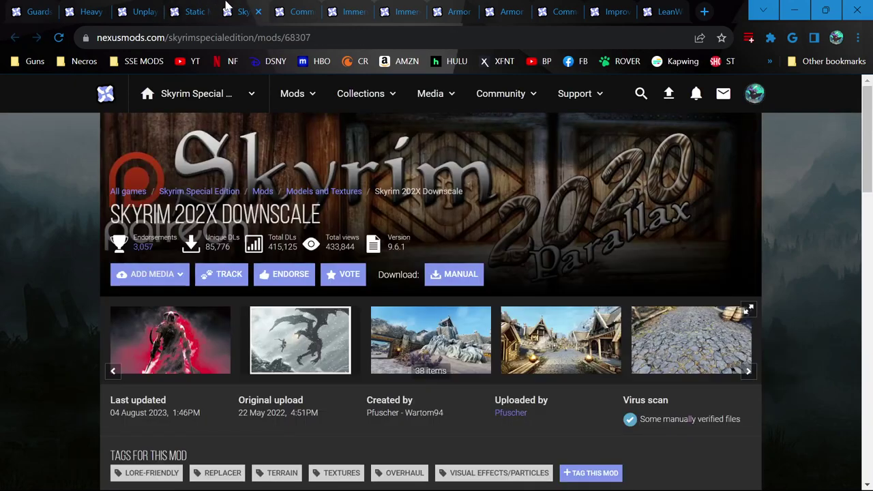
click(33, 8)
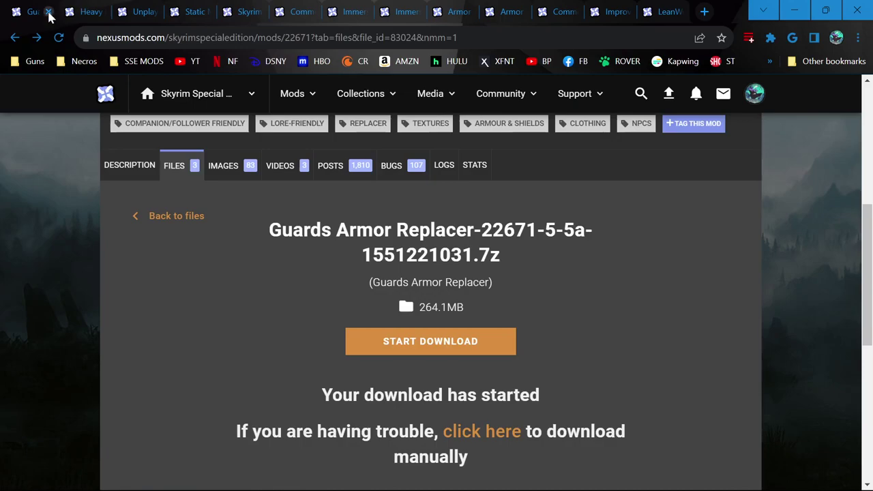
click(176, 216)
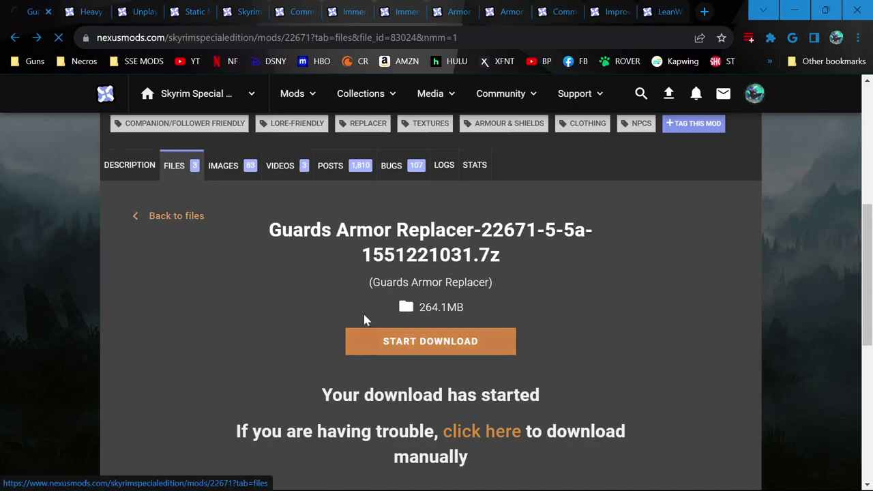
scroll(364, 338, down, 8)
scroll(366, 348, down, 4)
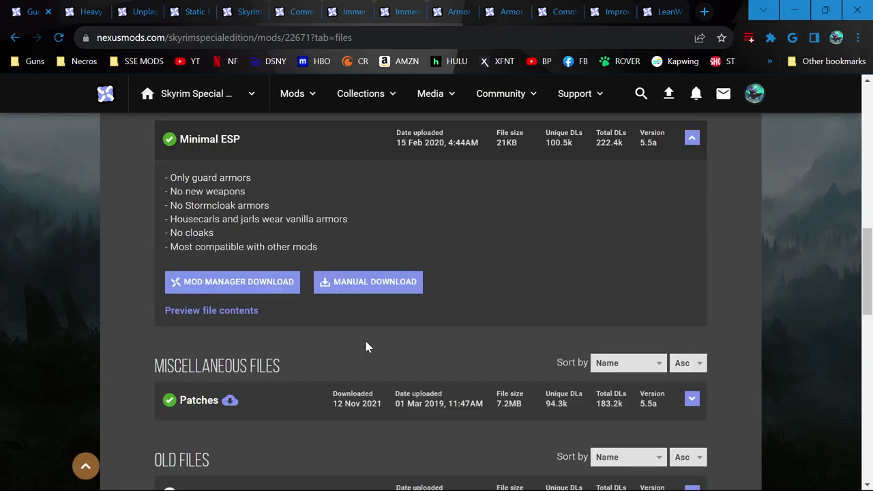
scroll(360, 343, up, 2)
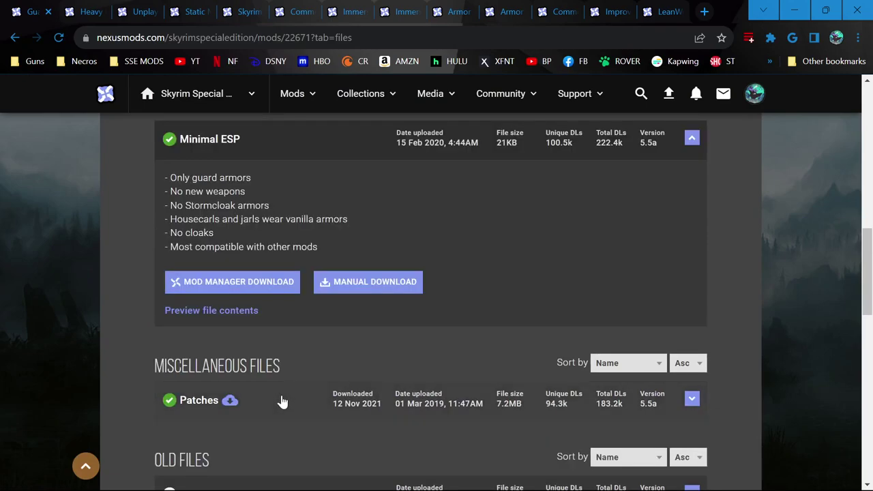
Check the Guards Armor Replacer installation in Vortex and download its Patches file through the mod manager.
key(alt+Tab)
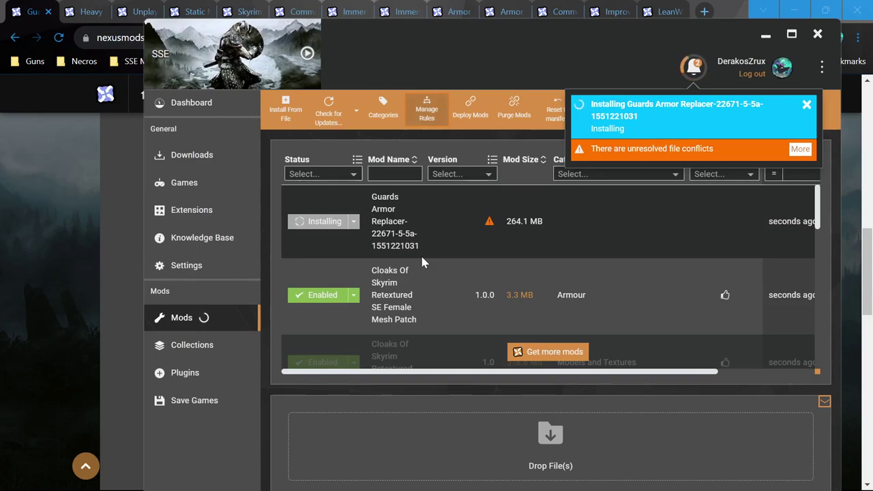
key(alt+Tab)
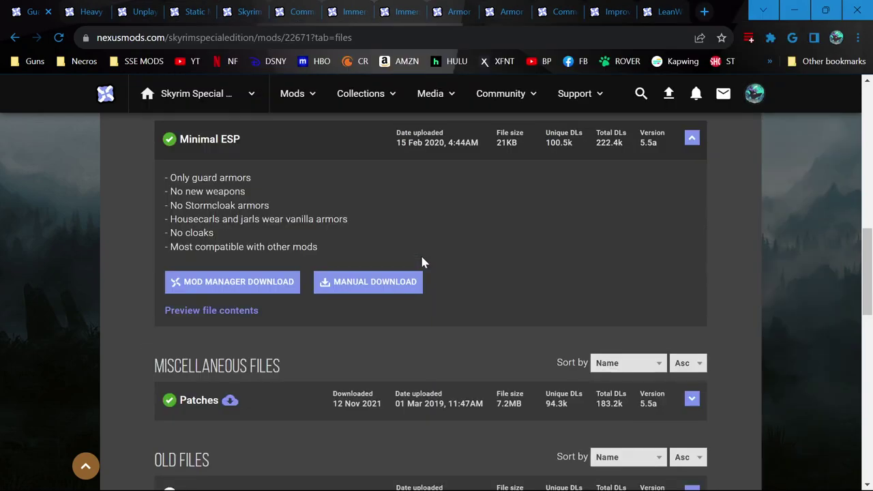
click(277, 403)
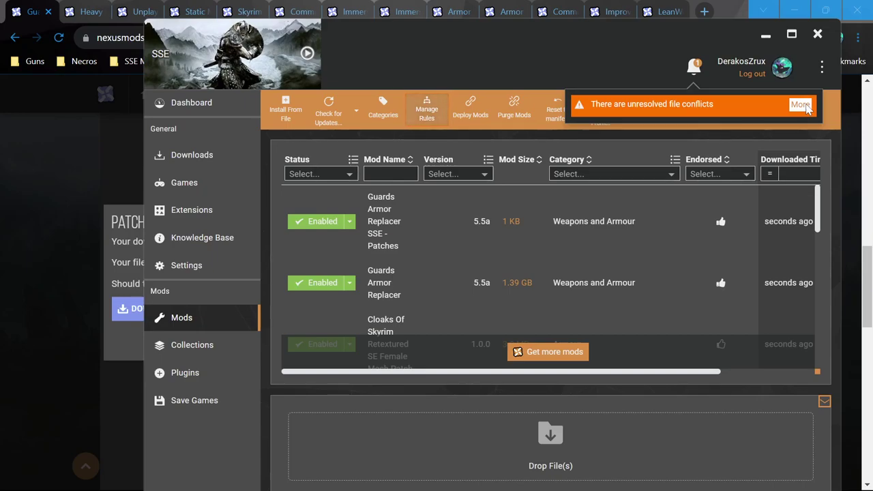
Open the conflict rules for the unresolved file conflicts and review the entries for the three Cloaks of Skyrim mods.
click(801, 105)
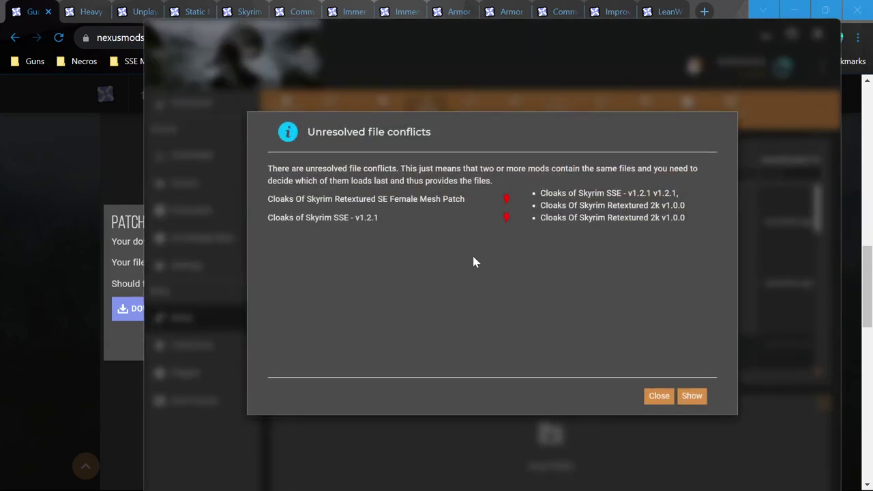
click(691, 395)
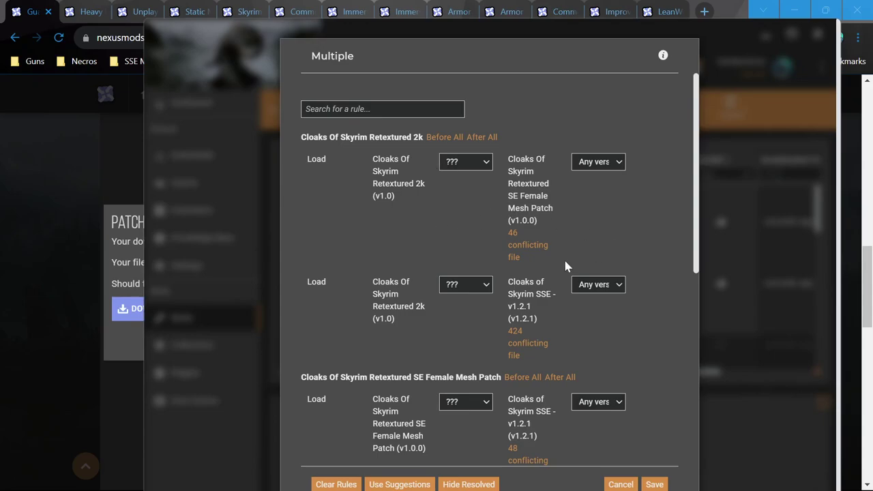
scroll(492, 412, down, 5)
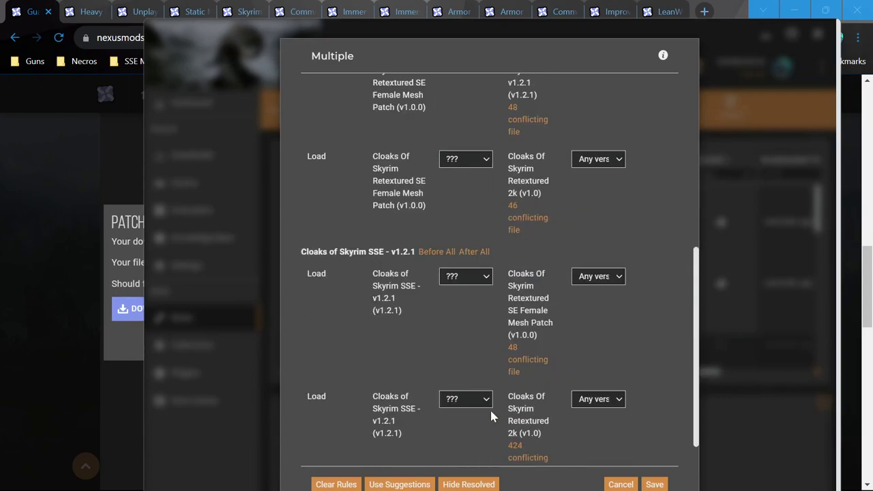
scroll(484, 349, up, 5)
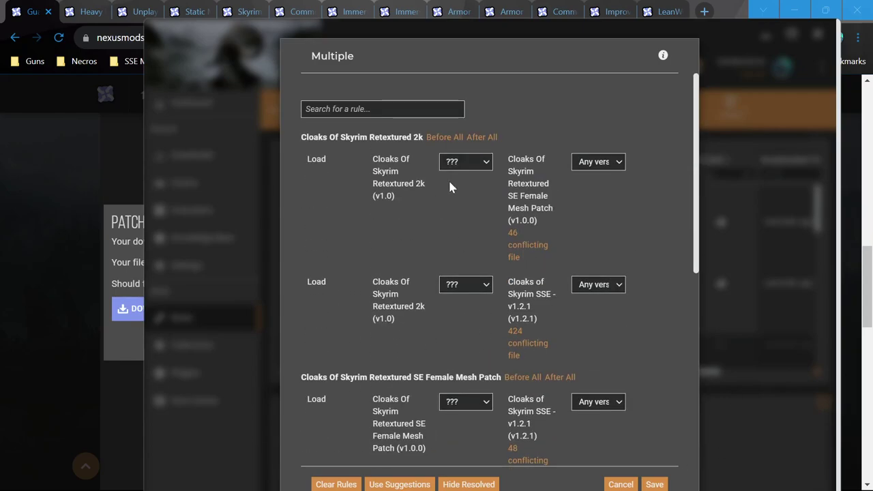
Set Cloaks Of Skyrim Retextured 2k to load before the Cloaks Of Skyrim Retextured SE Female Mesh Patch.
click(483, 161)
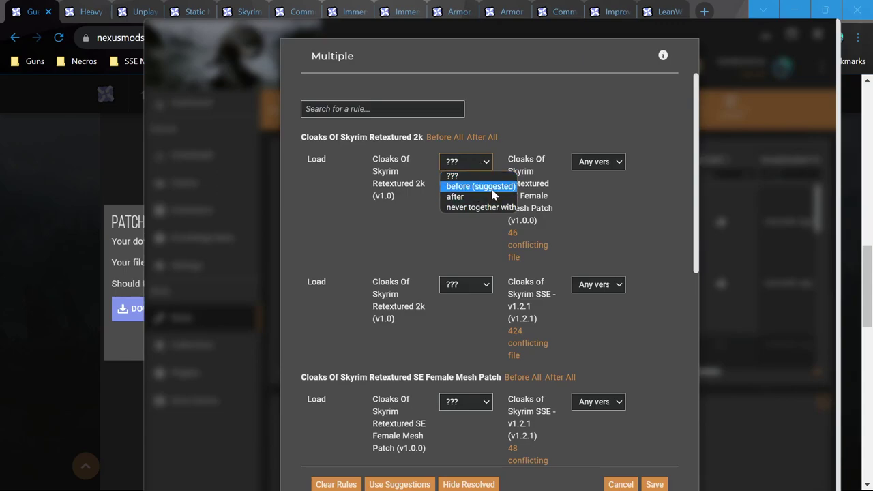
click(669, 248)
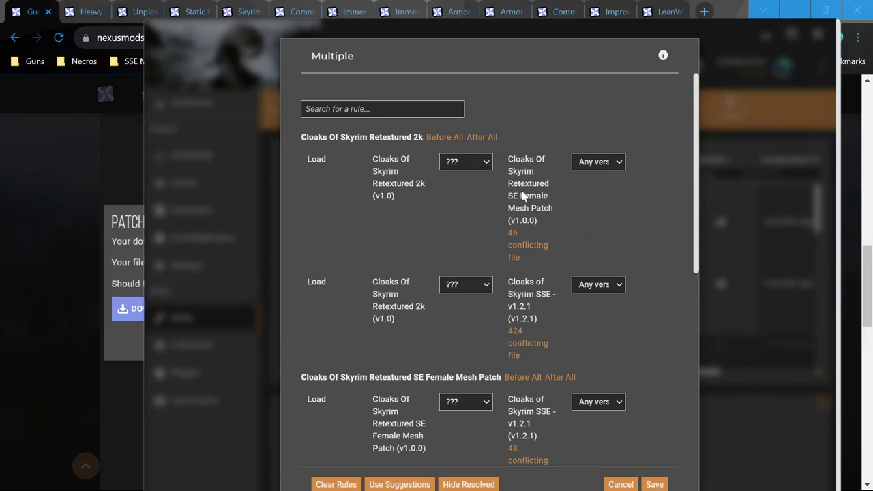
click(469, 164)
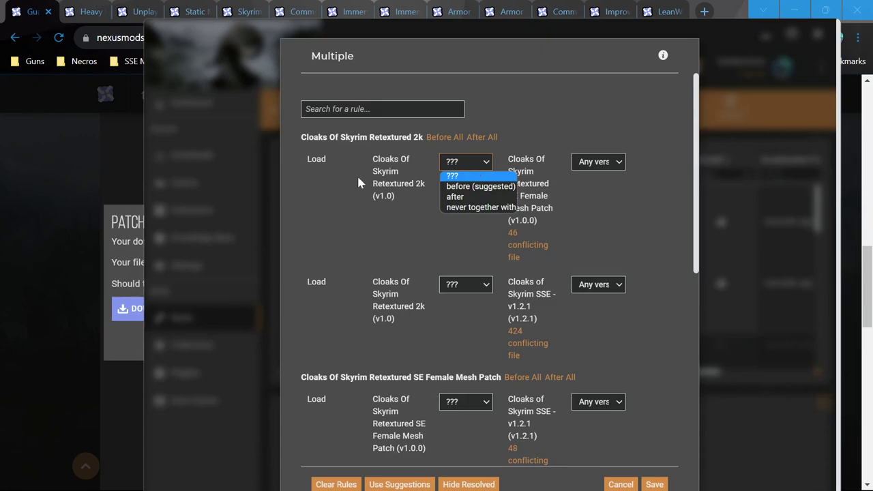
key(Down)
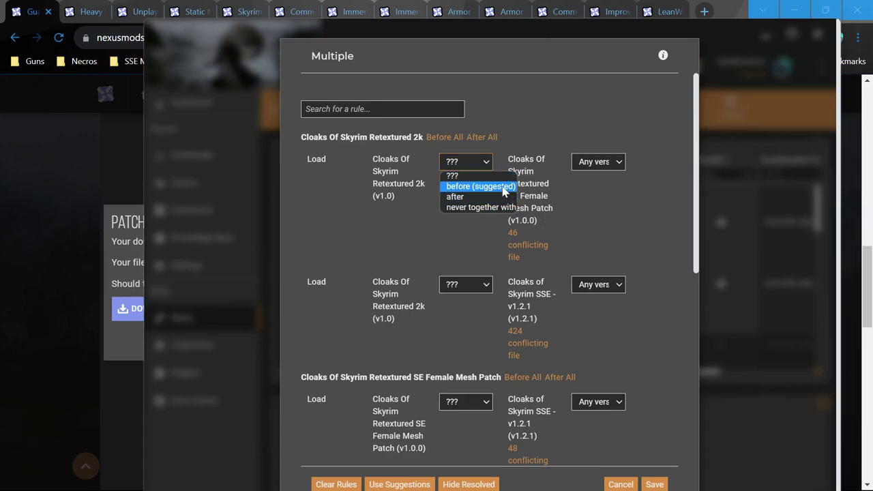
key(Return)
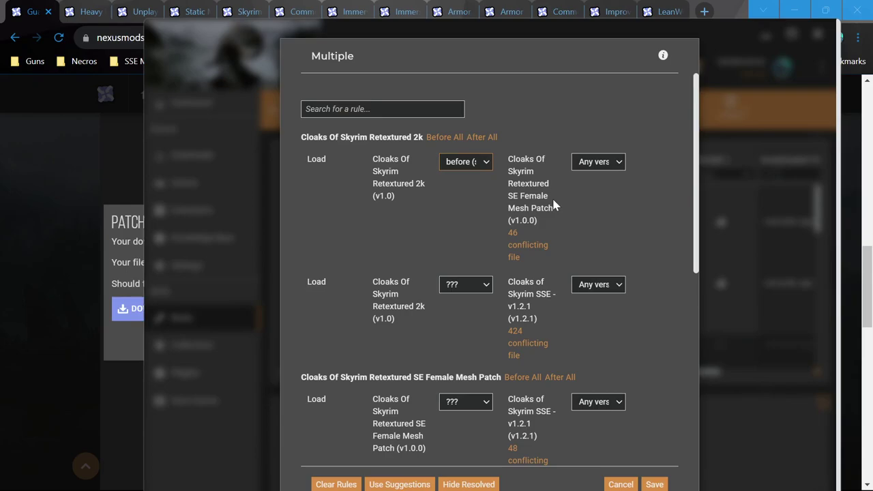
Set both Cloaks Of Skyrim Retextured 2k and its SE Female Mesh Patch to load after Cloaks of Skyrim SSE - v1.2.1.
click(466, 284)
click(470, 321)
scroll(522, 312, down, 1)
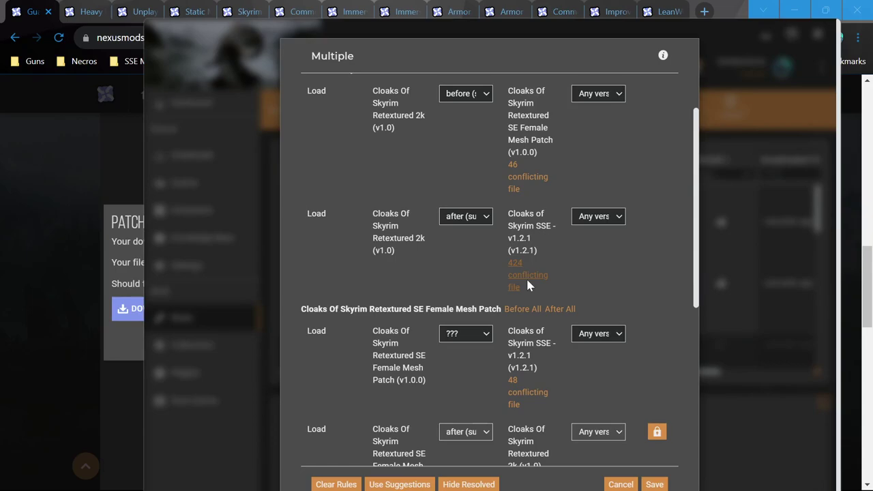
scroll(526, 285, down, 2)
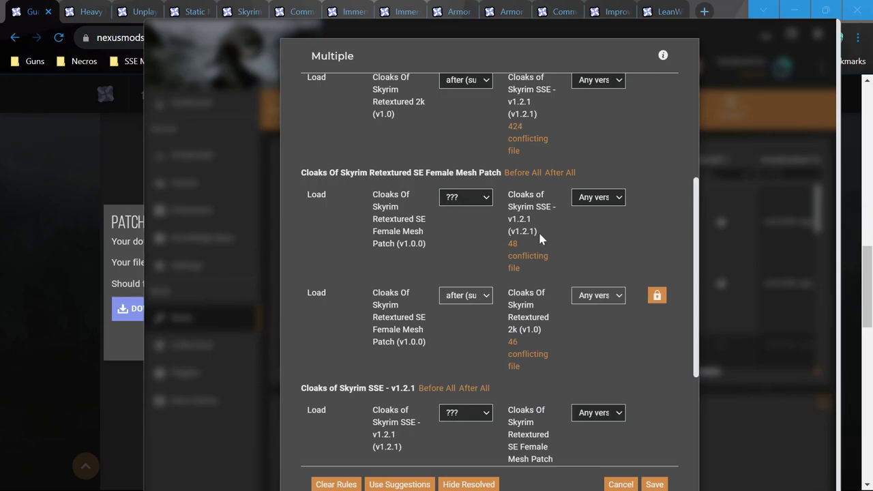
click(463, 198)
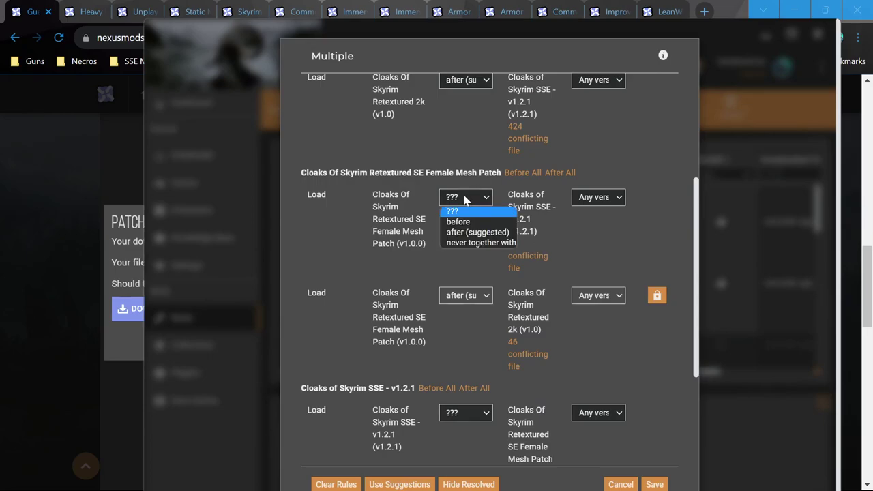
click(480, 232)
scroll(408, 227, down, 3)
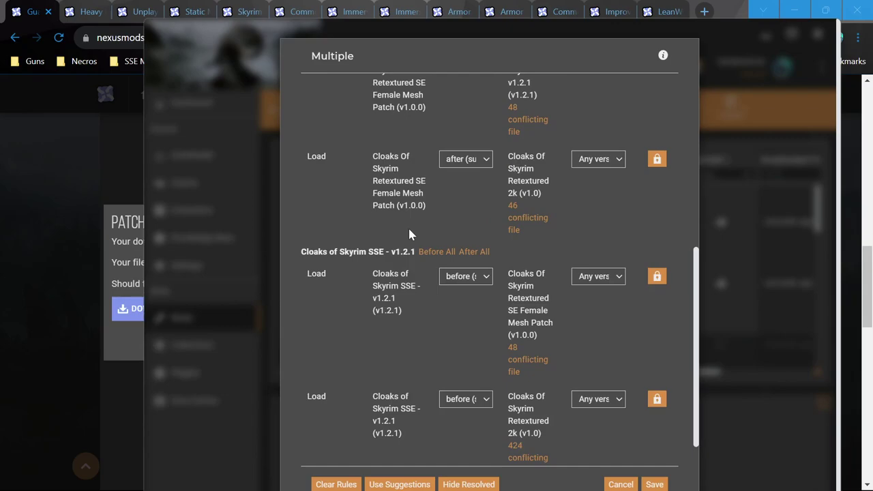
Check the completed load order rules, save them, and deploy the mods.
scroll(440, 306, up, 5)
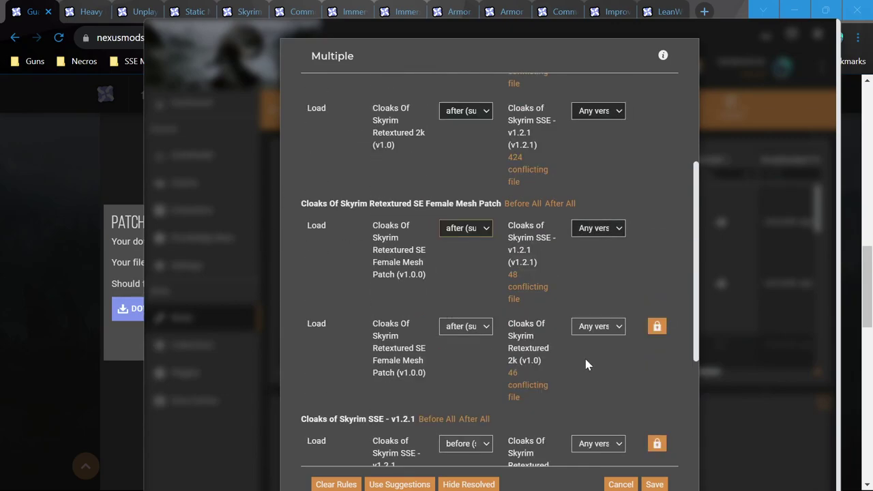
scroll(584, 356, down, 3)
scroll(584, 365, down, 2)
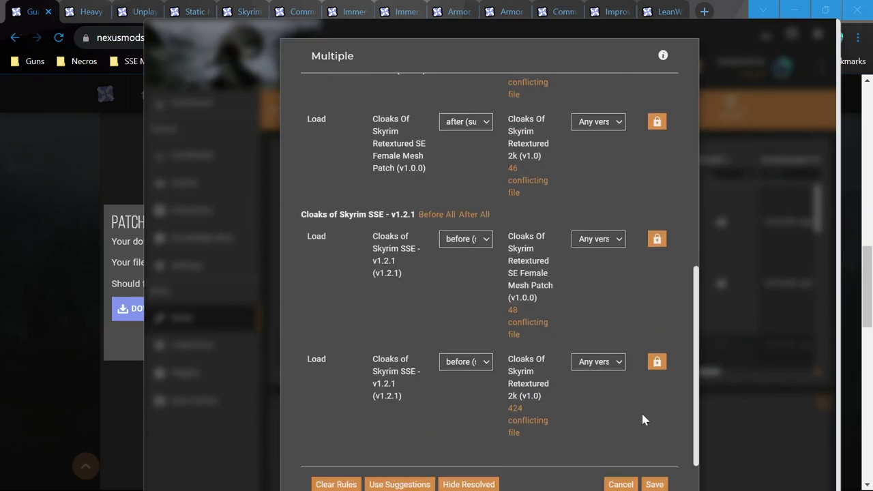
click(654, 484)
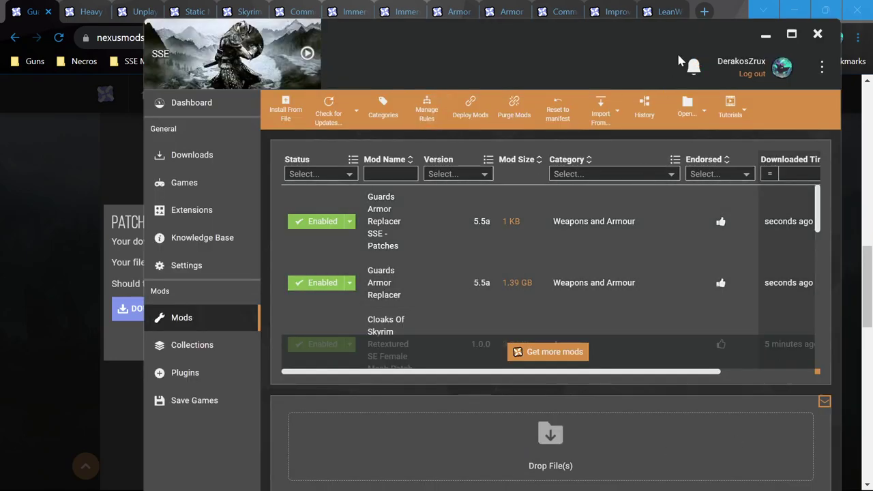
click(468, 114)
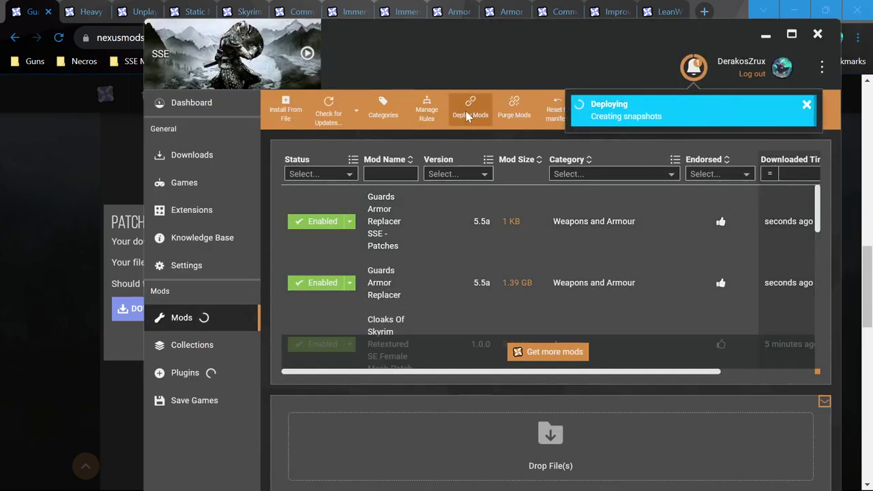
Close the Guards Armor Replacer page, download the Heavy Legion main file through the mod manager, and close its page.
click(20, 233)
key(ctrl+w)
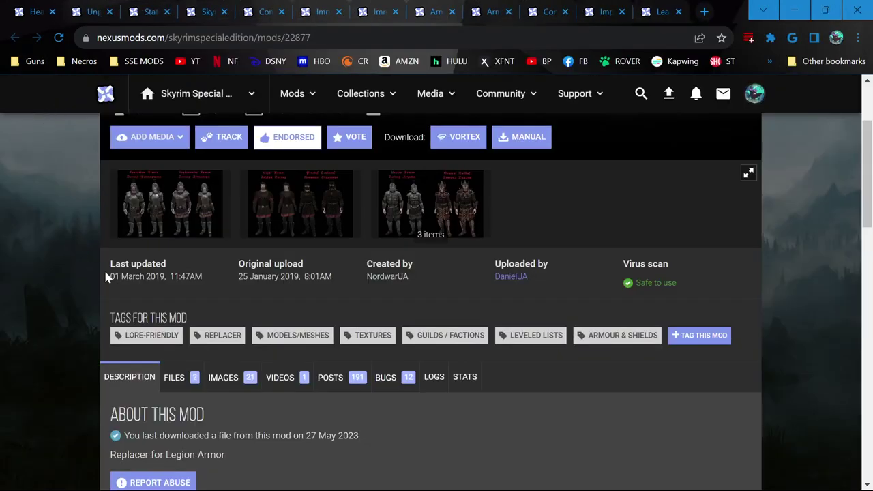
scroll(105, 276, down, 3)
scroll(208, 314, down, 3)
scroll(200, 335, up, 3)
click(175, 171)
scroll(240, 262, down, 1)
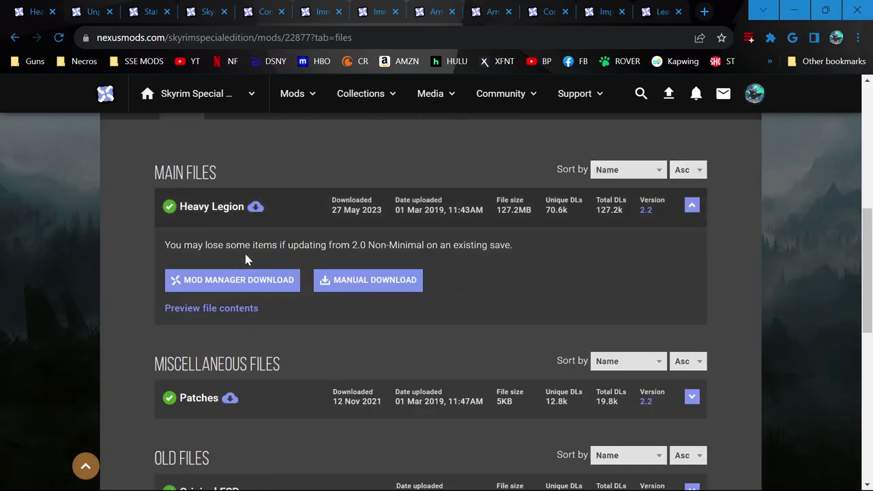
click(249, 288)
key(ctrl+w)
Review the unplayable factions armour mod's compatibility patches and open the OBIS Patch link in a new tab.
scroll(424, 306, down, 6)
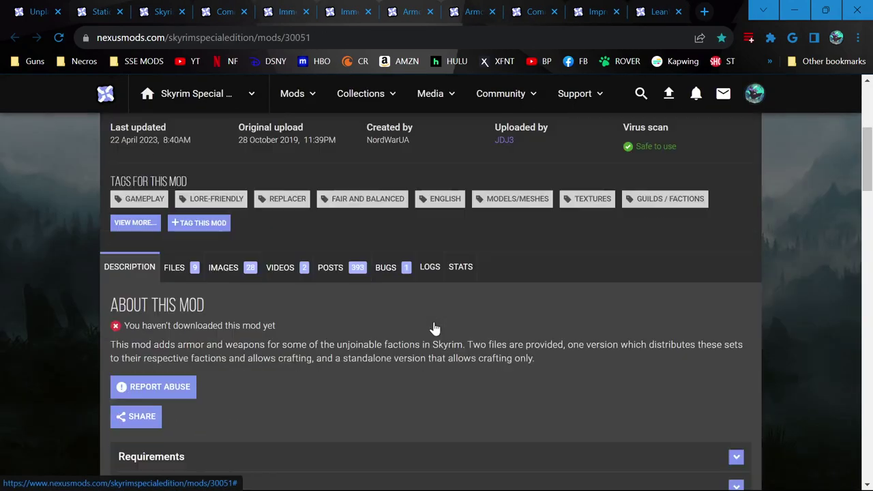
scroll(308, 376, down, 8)
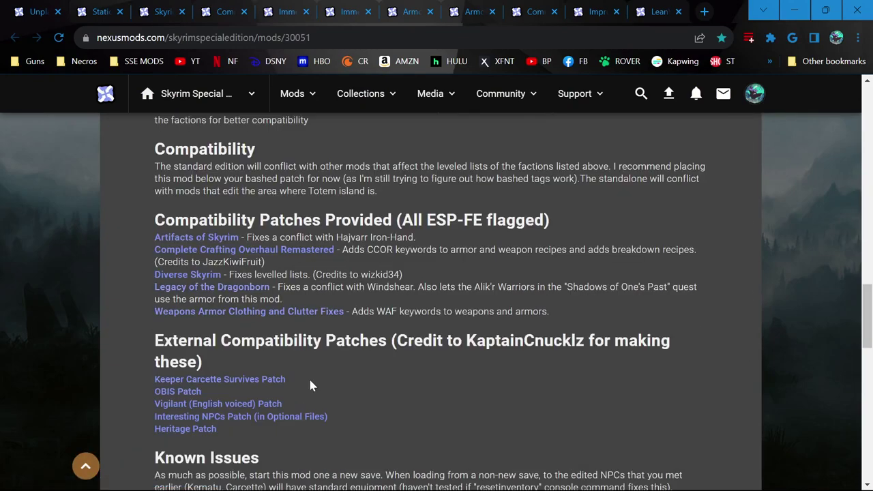
scroll(183, 329, down, 1)
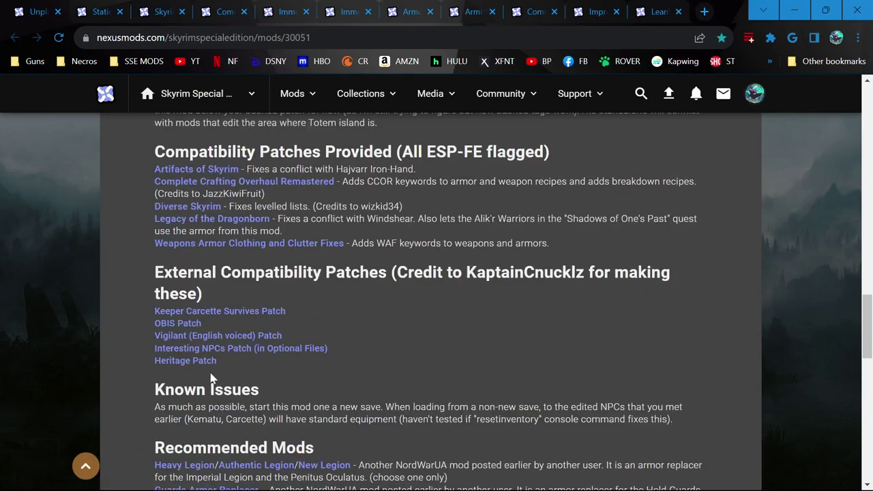
right_click(184, 329)
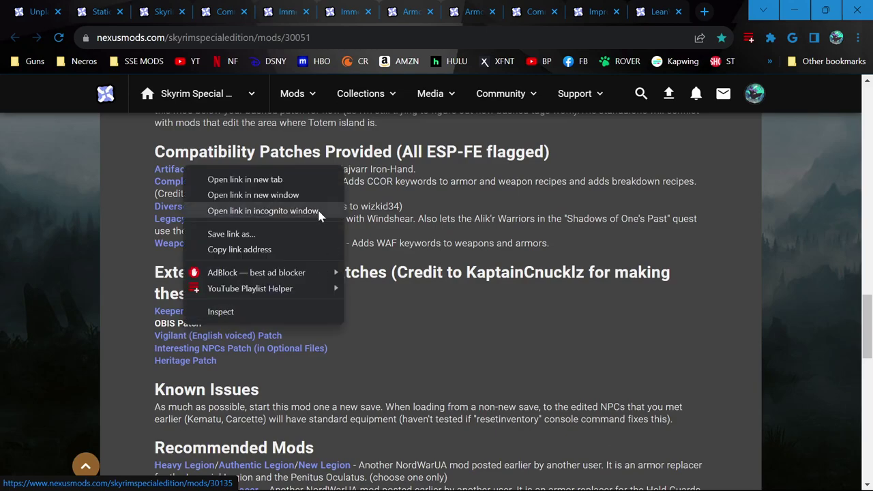
click(334, 179)
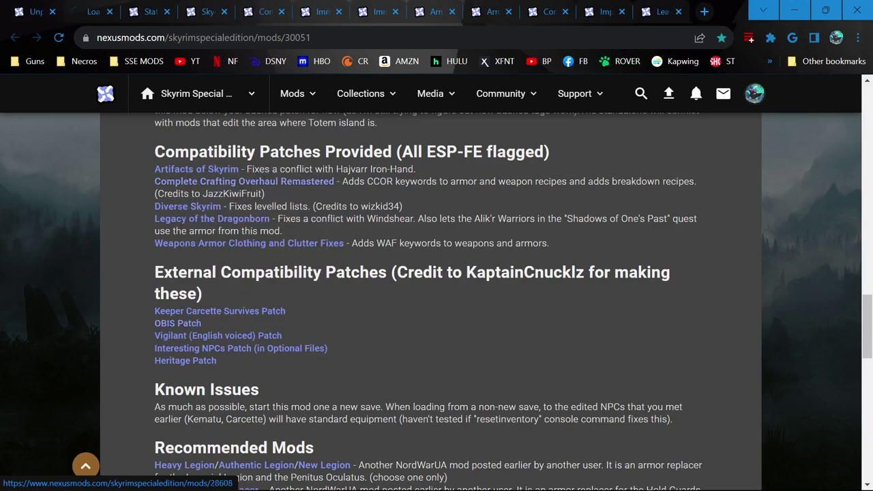
click(89, 12)
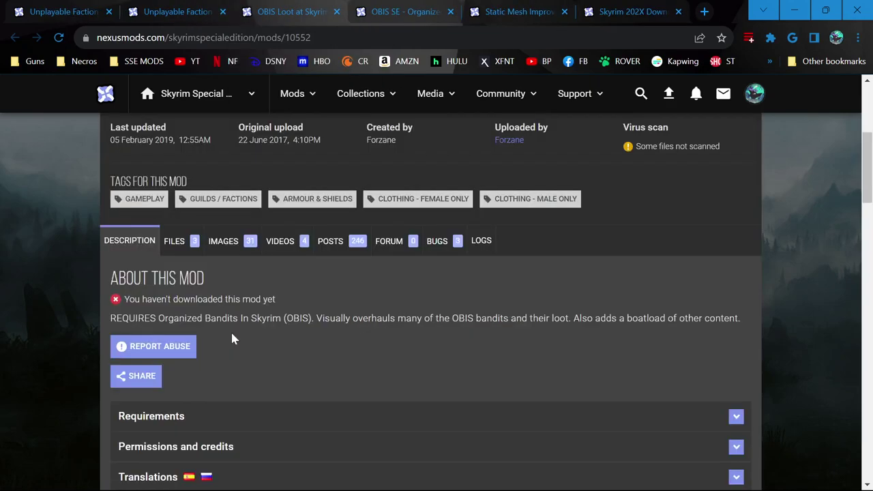
Examine the OBIS SE - Organized Bandits In Skyrim Special Edition page's overview, tags and About This Mod summary.
scroll(232, 339, up, 3)
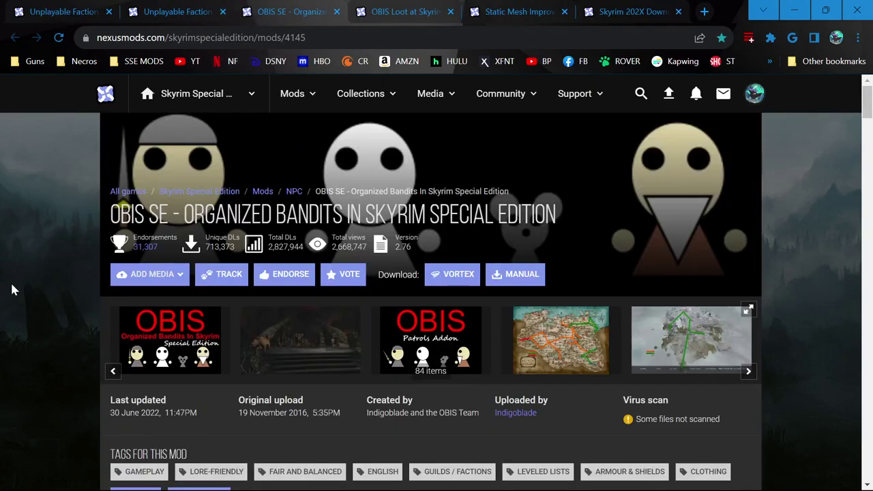
scroll(10, 281, down, 4)
scroll(15, 280, up, 3)
scroll(15, 284, down, 3)
scroll(15, 283, up, 4)
scroll(359, 384, down, 5)
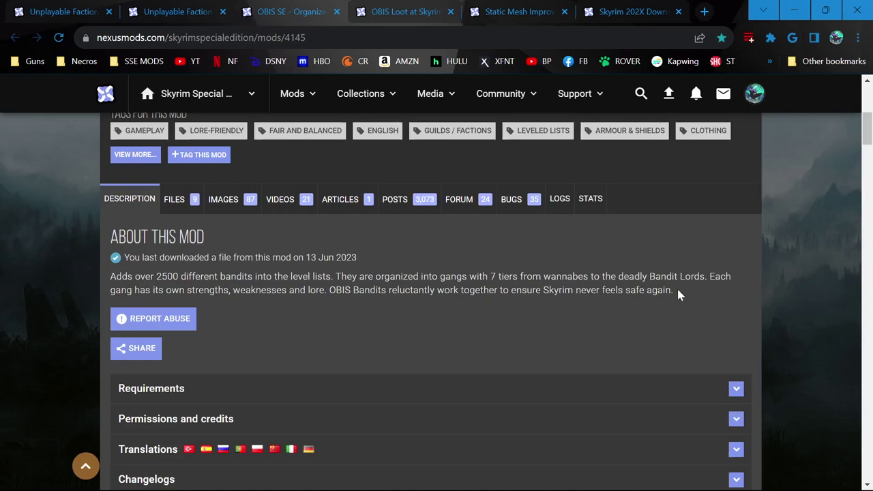
scroll(352, 352, up, 3)
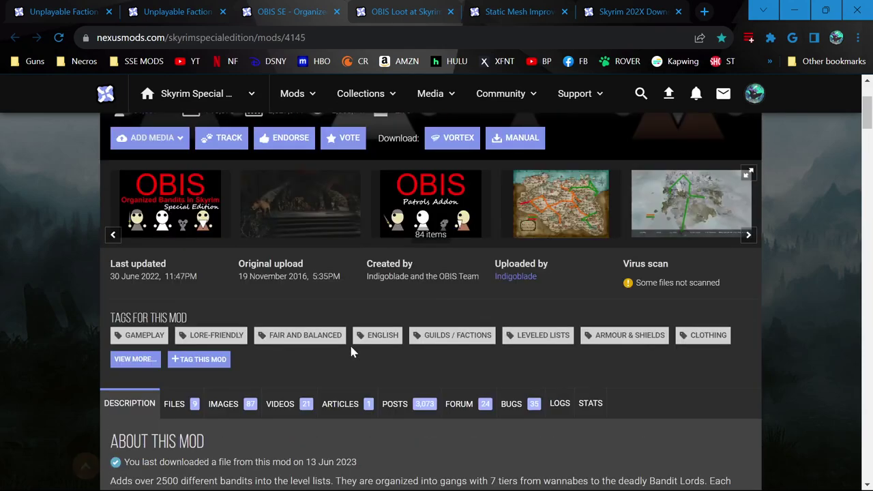
scroll(352, 352, down, 3)
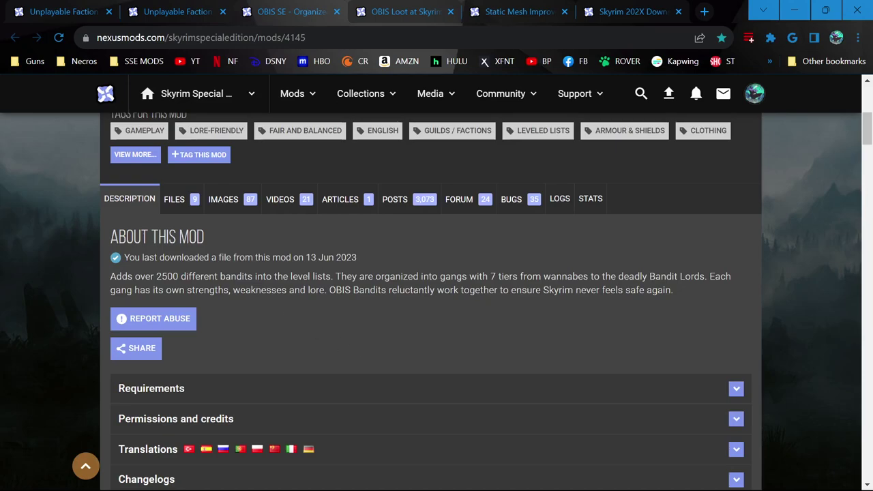
scroll(337, 332, up, 3)
scroll(337, 331, down, 5)
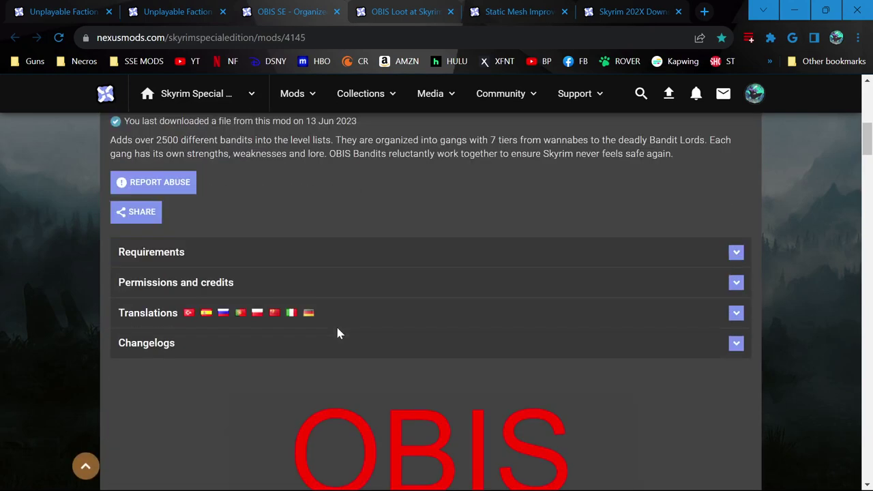
scroll(234, 386, down, 3)
scroll(233, 386, up, 4)
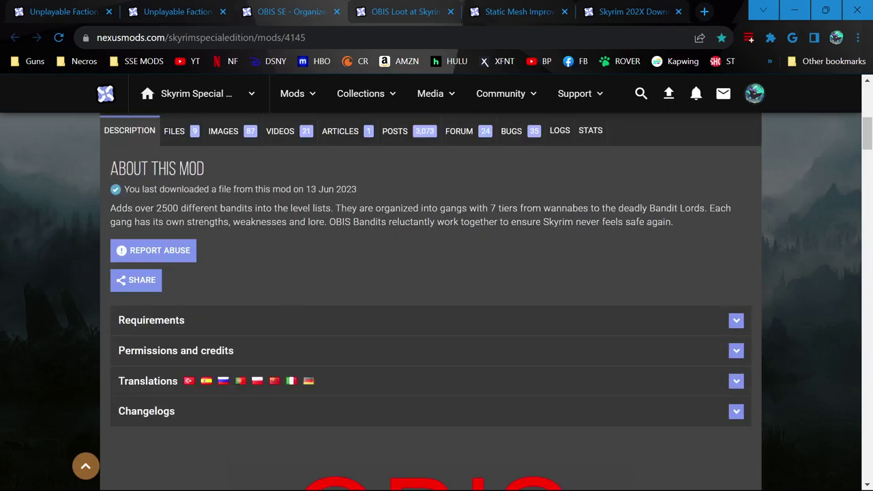
Read the OBIS SE description from the Features and Extra Bandits Menu sections down to the routes map.
scroll(218, 225, down, 10)
scroll(219, 227, up, 2)
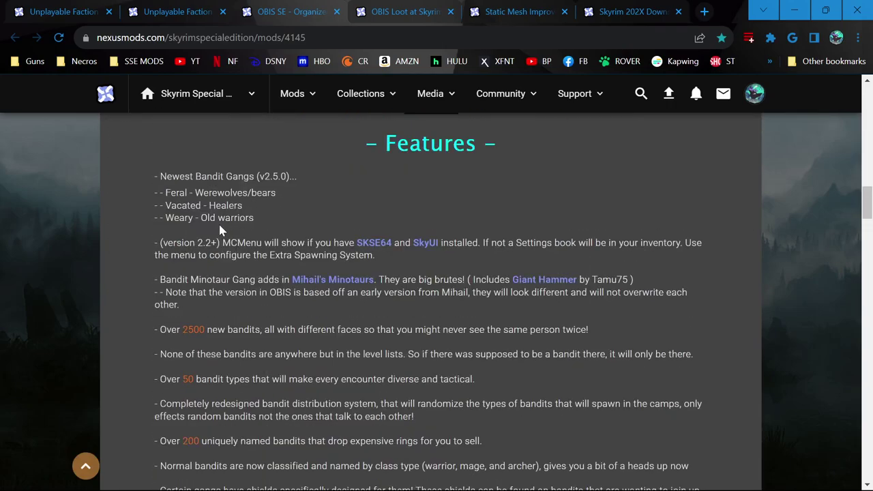
scroll(219, 224, down, 4)
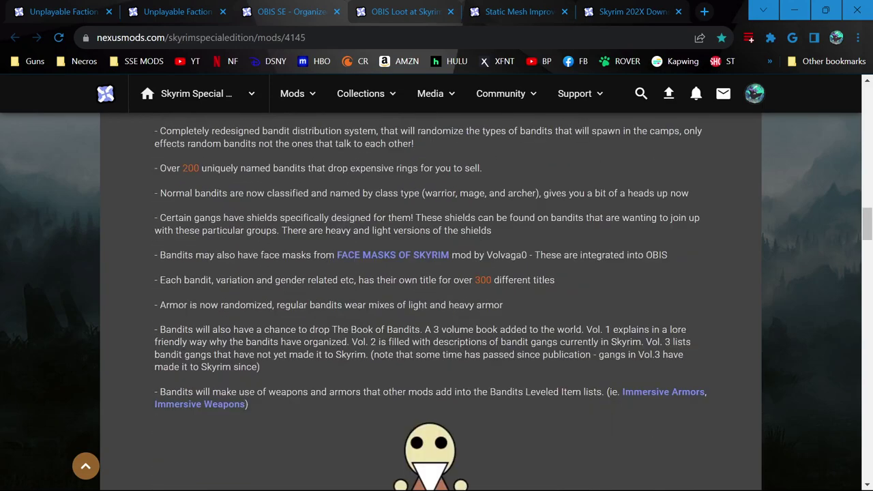
scroll(219, 230, down, 5)
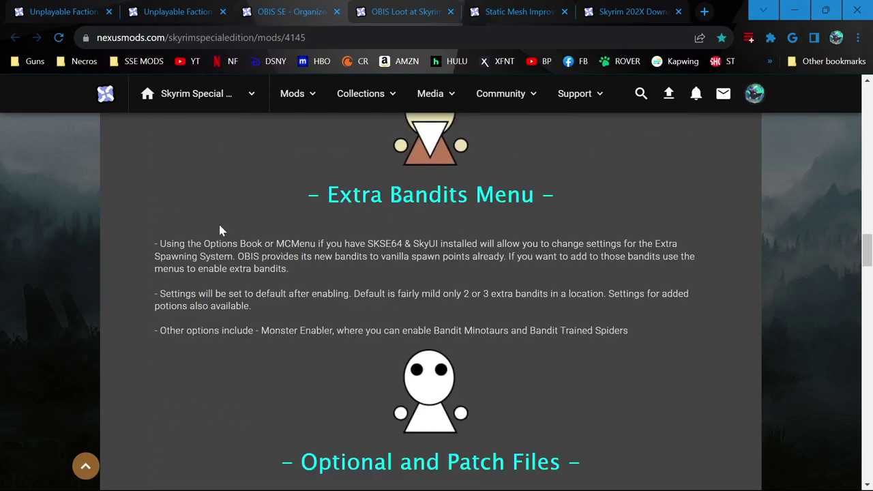
scroll(219, 231, down, 8)
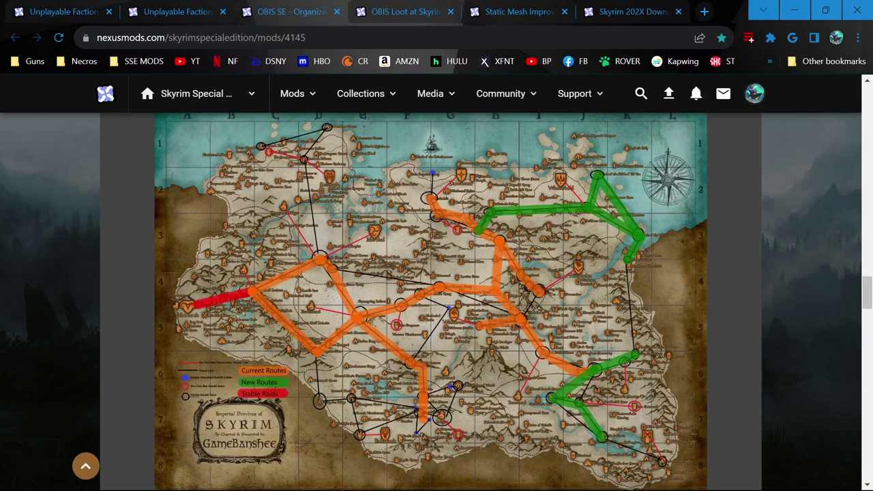
Read the OBIS SE addon descriptions past the patrol route maps and open The Notice Board mod's page in a new tab.
scroll(219, 230, down, 7)
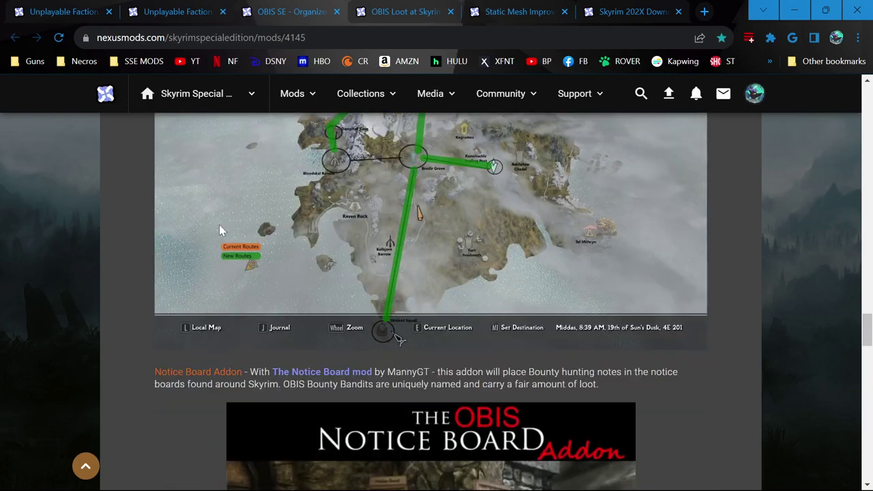
scroll(220, 231, down, 2)
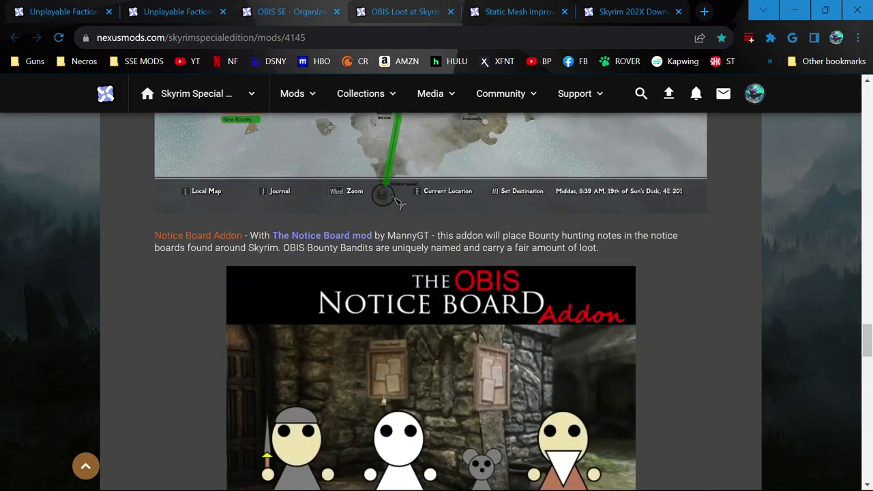
scroll(332, 241, down, 3)
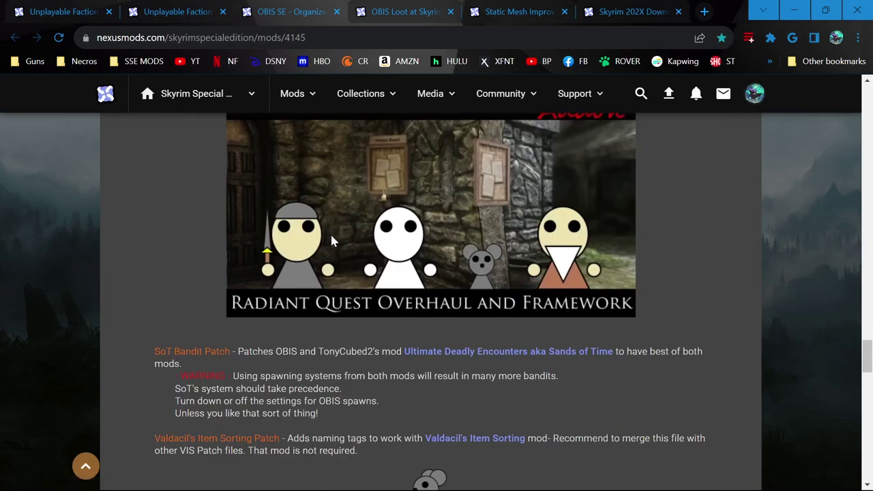
middle_click(332, 241)
scroll(332, 241, up, 3)
click(321, 8)
drag(409, 15, 423, 12)
Examine The Notice Board page's About This Mod summary, requirements, framework and compatibility sections.
scroll(372, 178, down, 7)
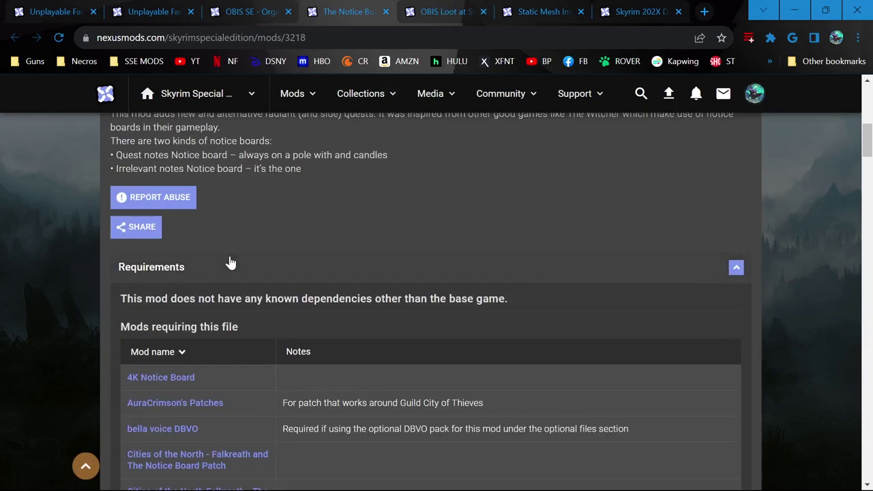
click(231, 262)
scroll(242, 258, up, 2)
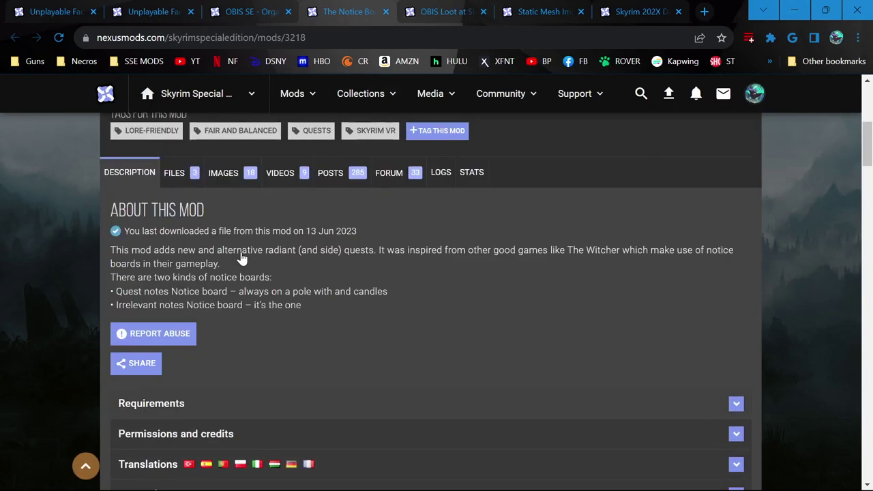
scroll(407, 325, down, 5)
scroll(259, 339, down, 12)
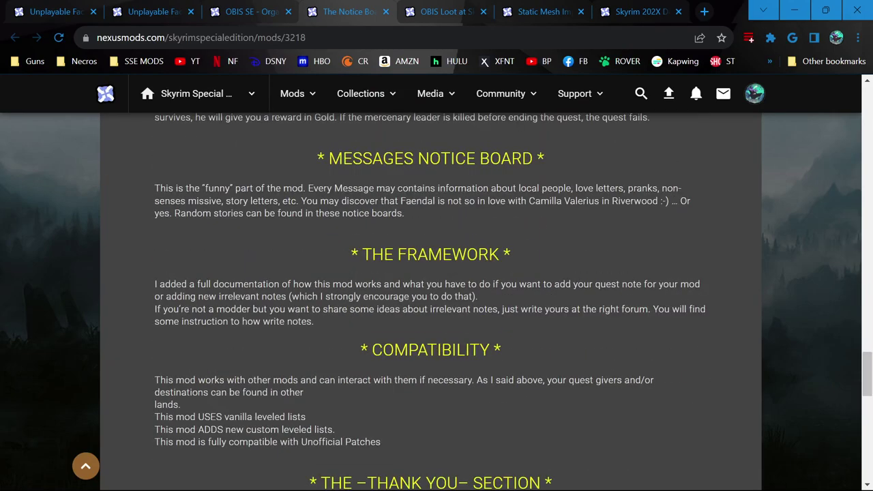
scroll(260, 343, up, 1)
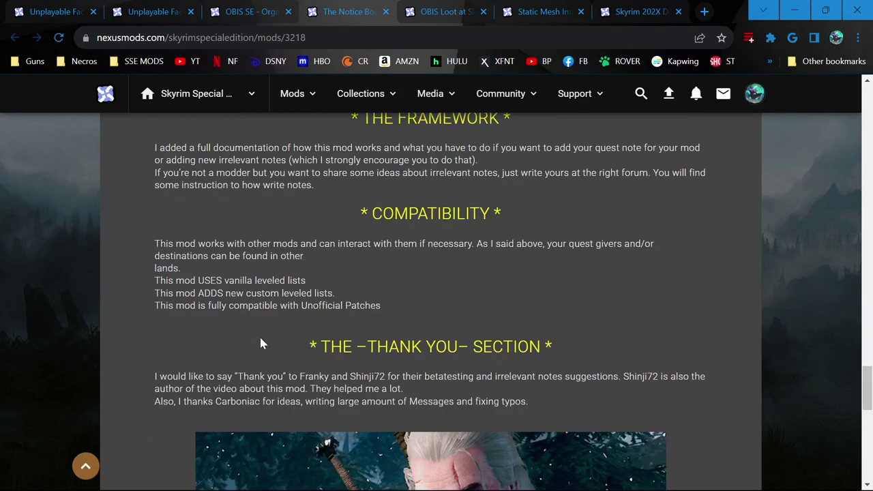
scroll(259, 343, up, 15)
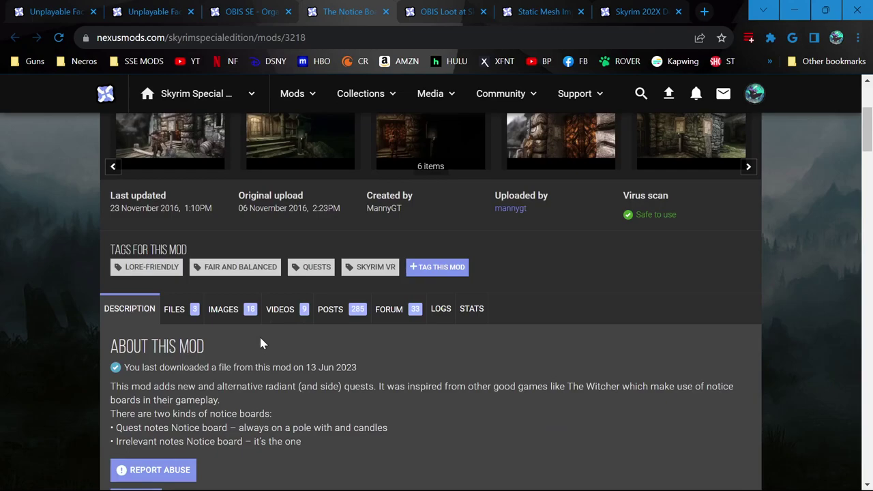
scroll(260, 343, down, 3)
scroll(259, 343, down, 1)
scroll(236, 247, up, 3)
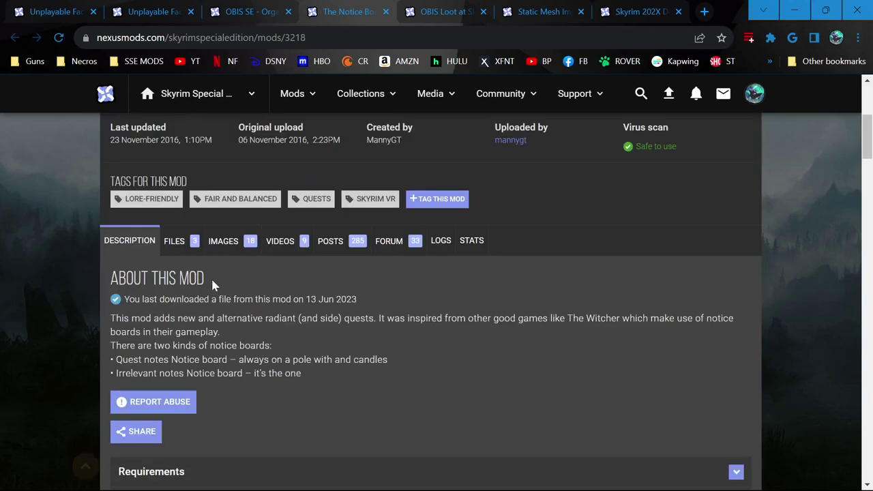
Download The Notice Board main file through the mod manager and close its page.
click(181, 240)
scroll(181, 237, down, 5)
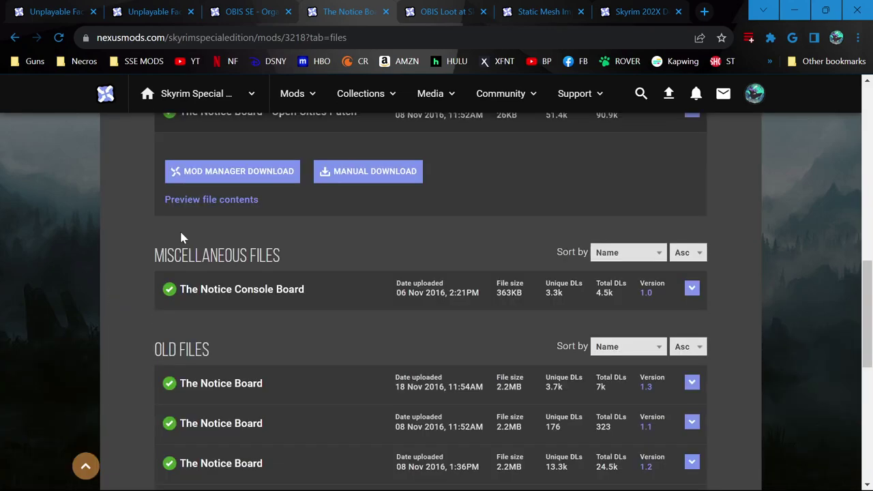
scroll(180, 237, up, 8)
scroll(184, 237, down, 2)
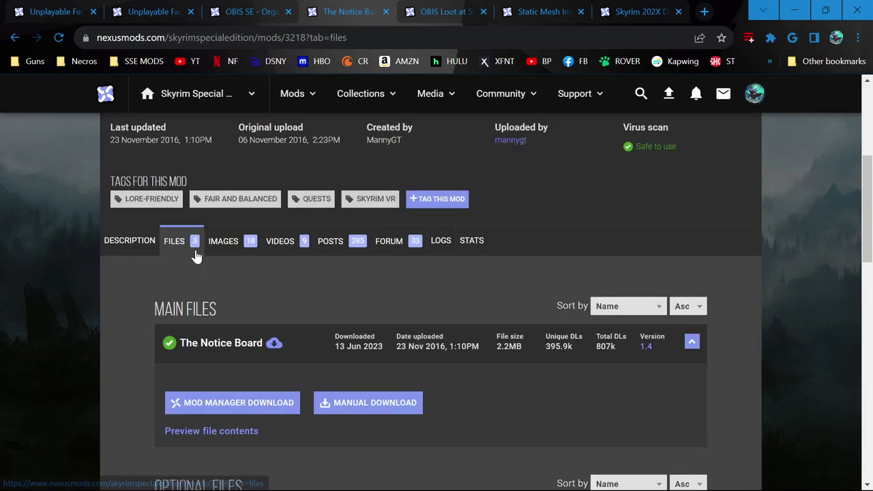
click(240, 402)
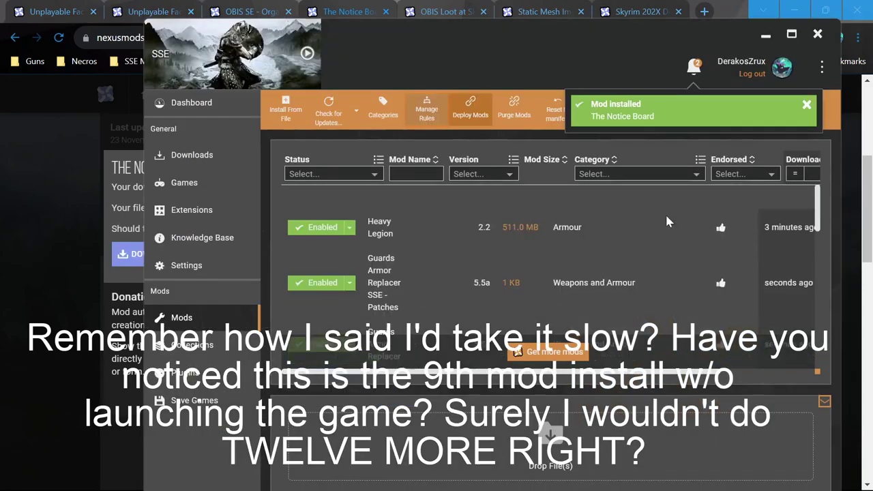
click(346, 11)
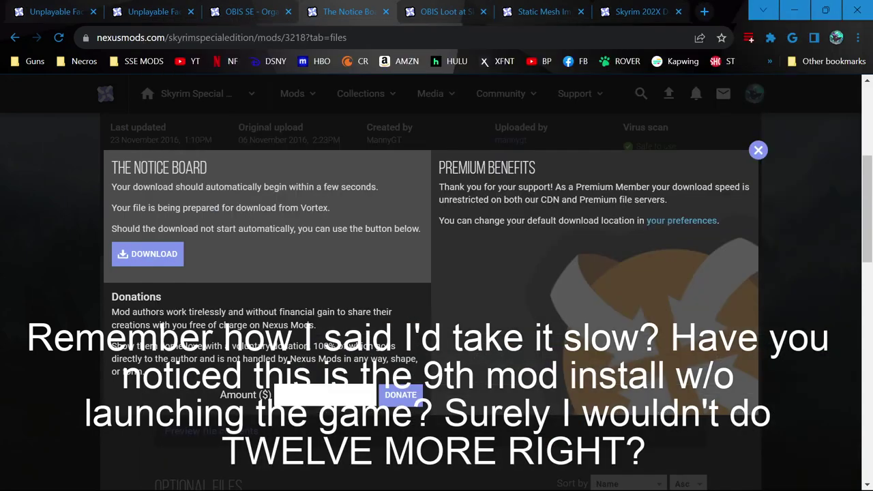
click(386, 12)
Search the OBIS SE description for "instal" and "patrol", and review its Optional and Patch Files section.
click(372, 12)
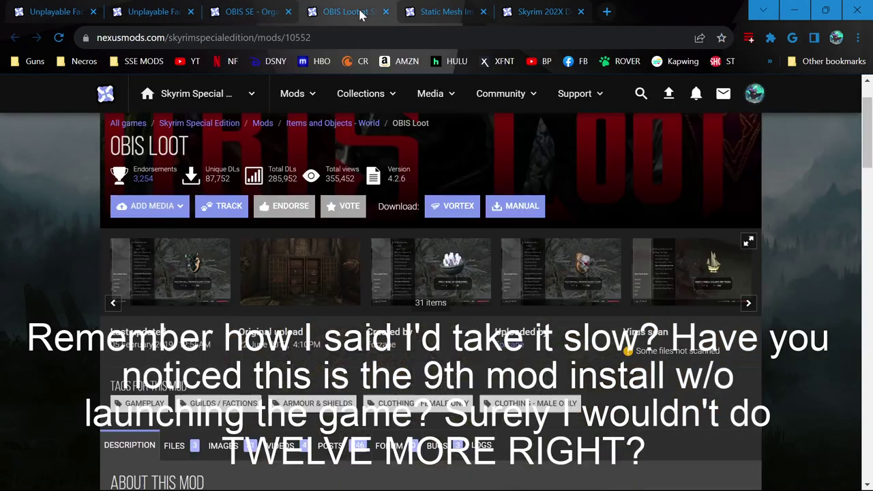
click(252, 11)
scroll(433, 287, up, 15)
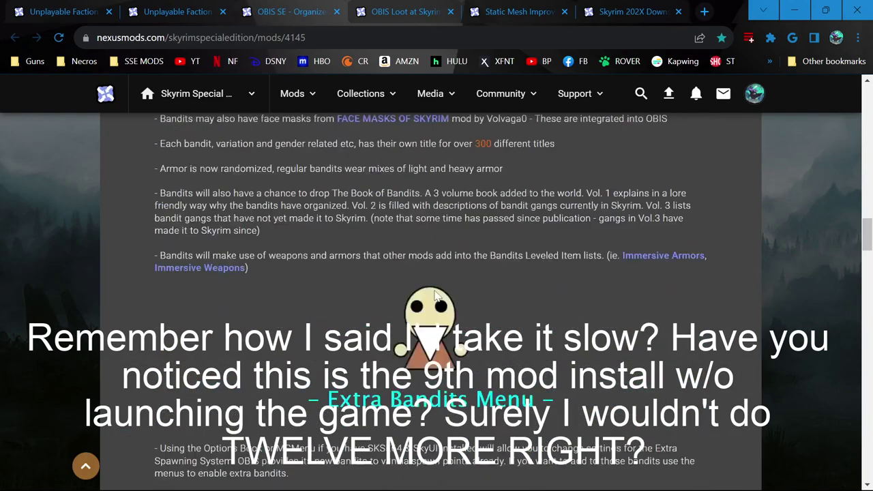
scroll(231, 320, down, 4)
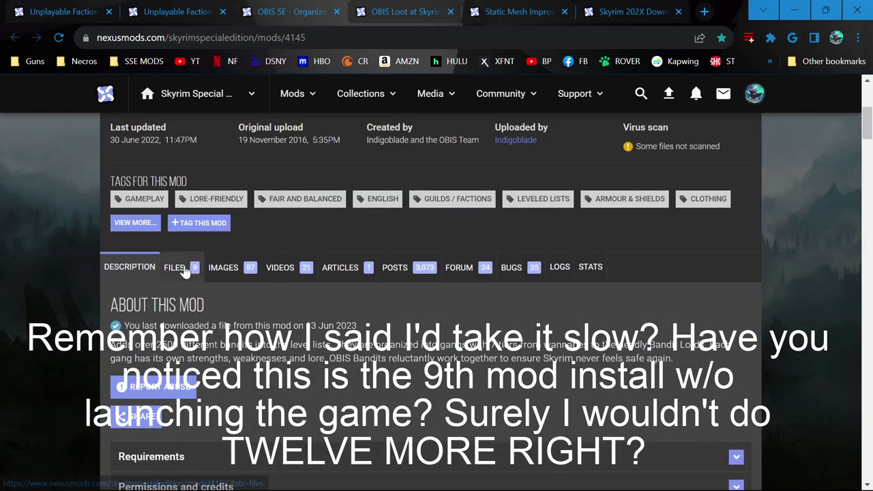
key(ctrl+f)
text(instal)
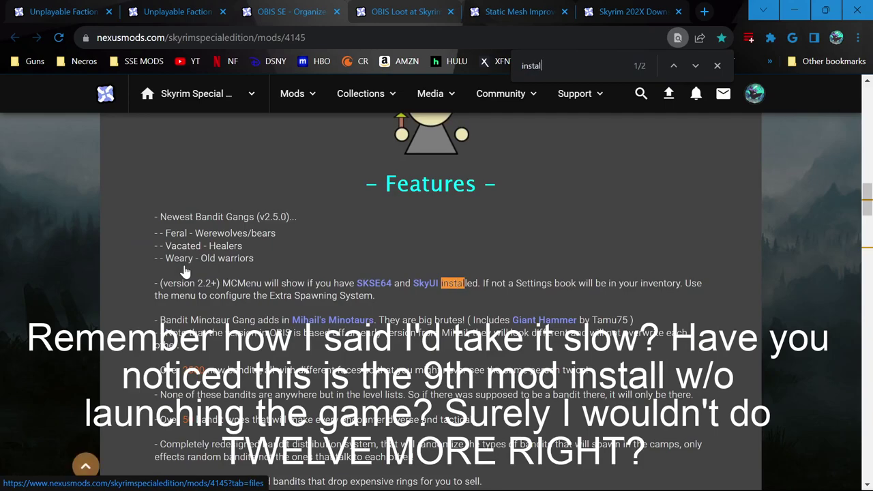
key(ctrl+f)
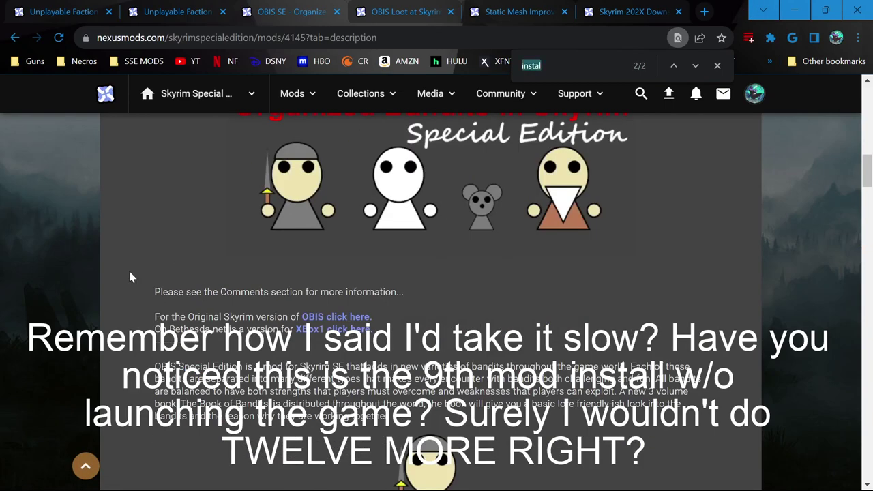
text(patrol)
click(717, 66)
scroll(524, 290, down, 6)
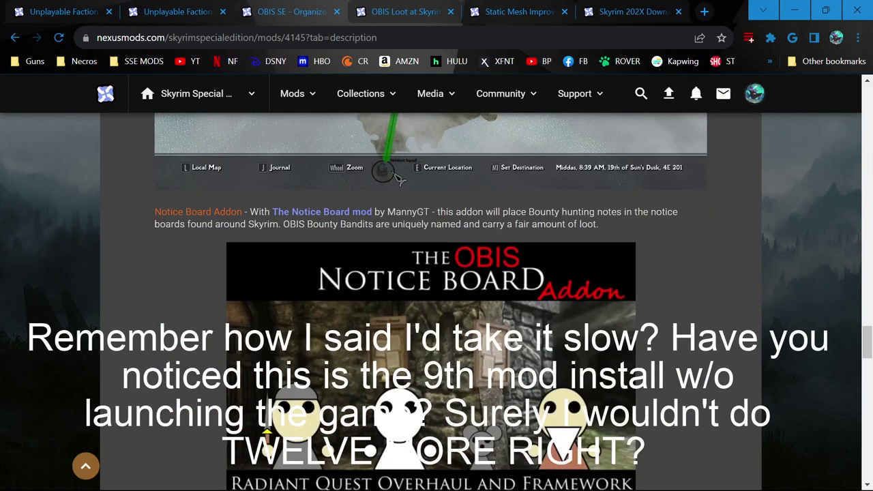
scroll(522, 289, up, 15)
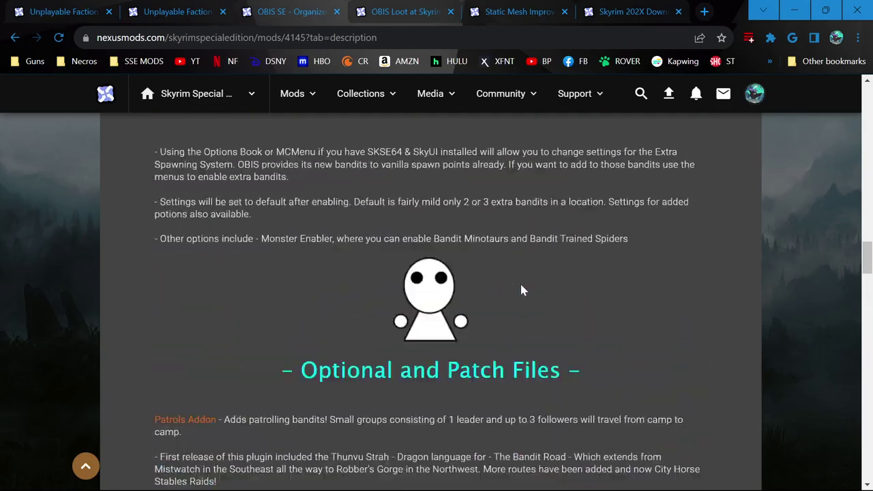
scroll(520, 289, up, 12)
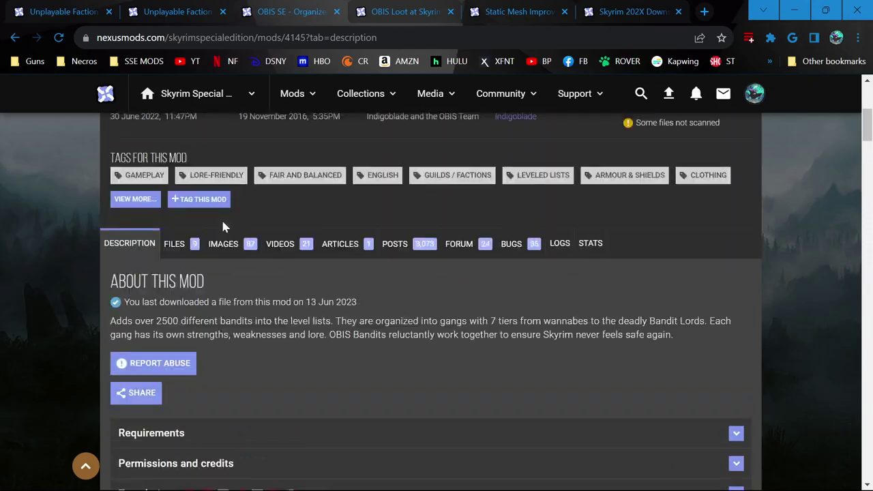
Review the files offered for OBIS SE and download the Obis main file through the mod manager.
click(172, 250)
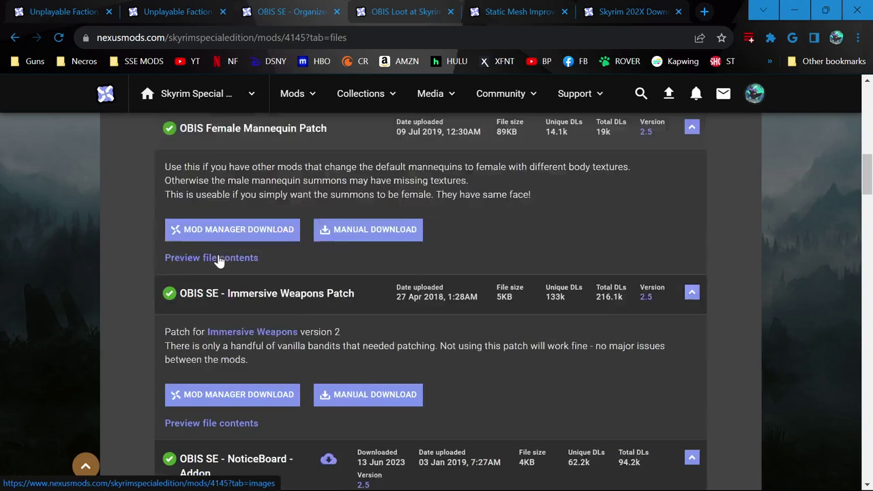
scroll(285, 392, down, 1)
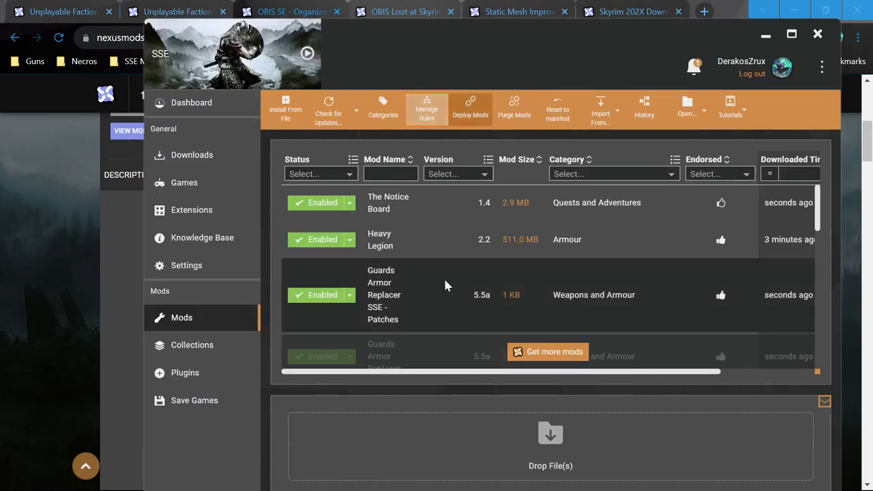
key(alt+Tab)
scroll(273, 294, down, 1)
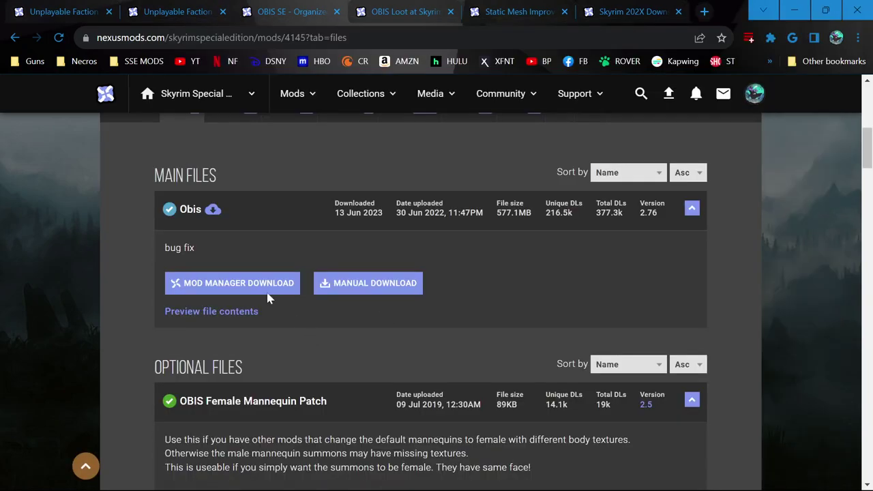
click(266, 283)
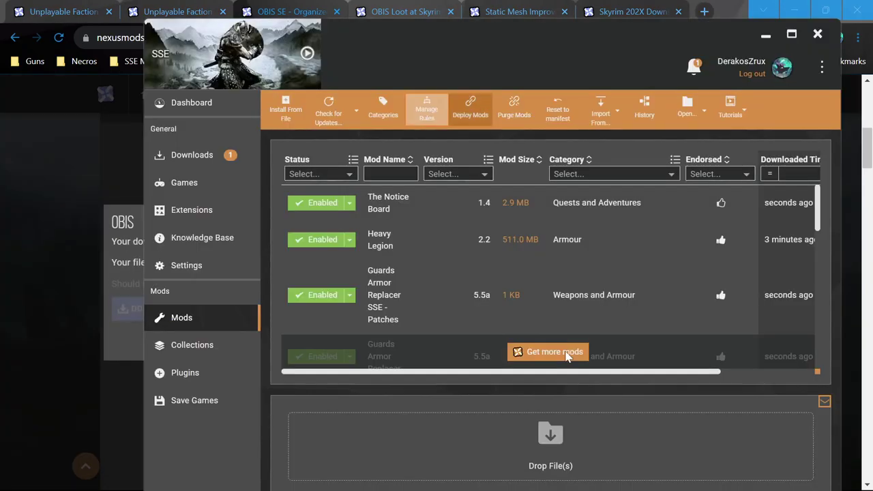
key(alt+Tab)
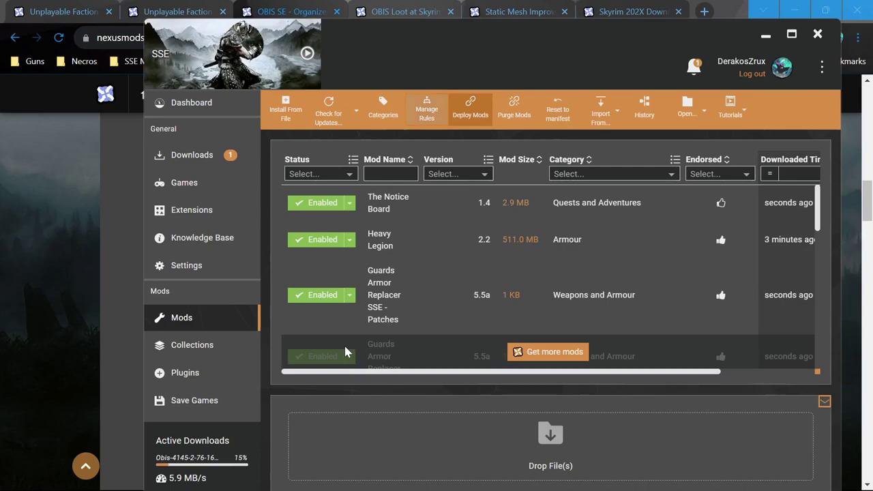
key(alt+Tab)
Review the OBIS Loot page's summary and images, and close the page.
scroll(419, 384, up, 10)
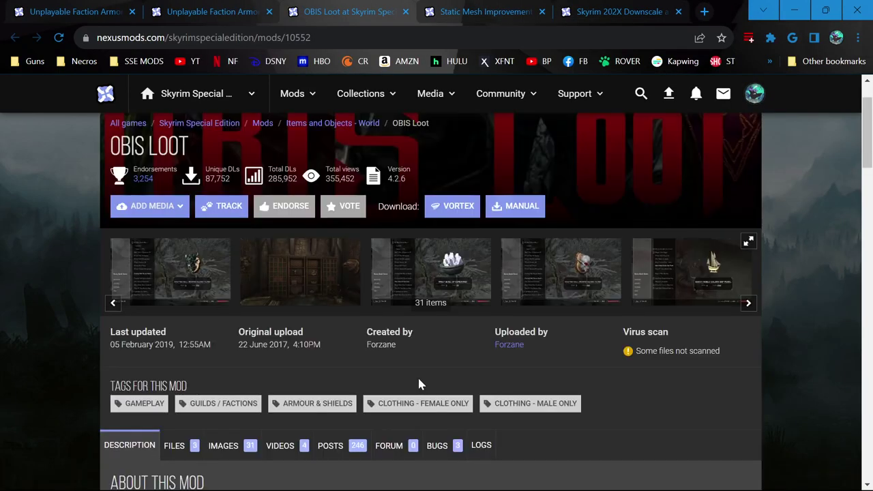
scroll(419, 384, down, 5)
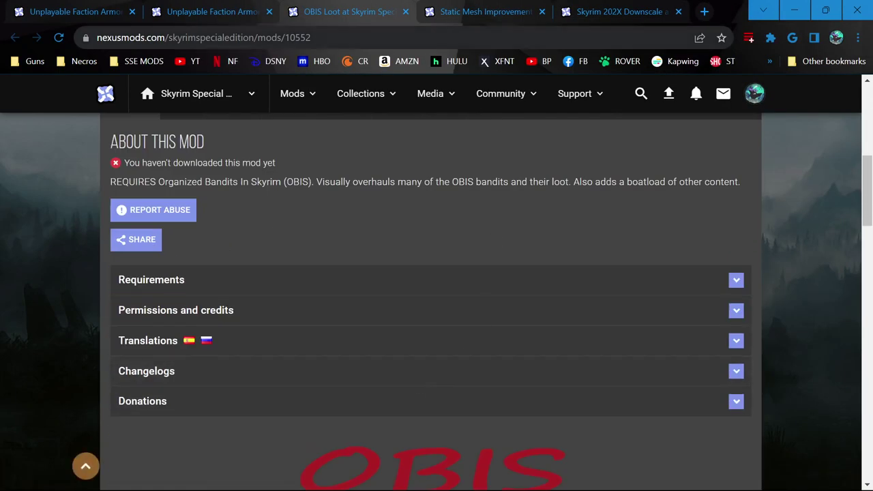
key(alt+Left)
scroll(516, 341, up, 10)
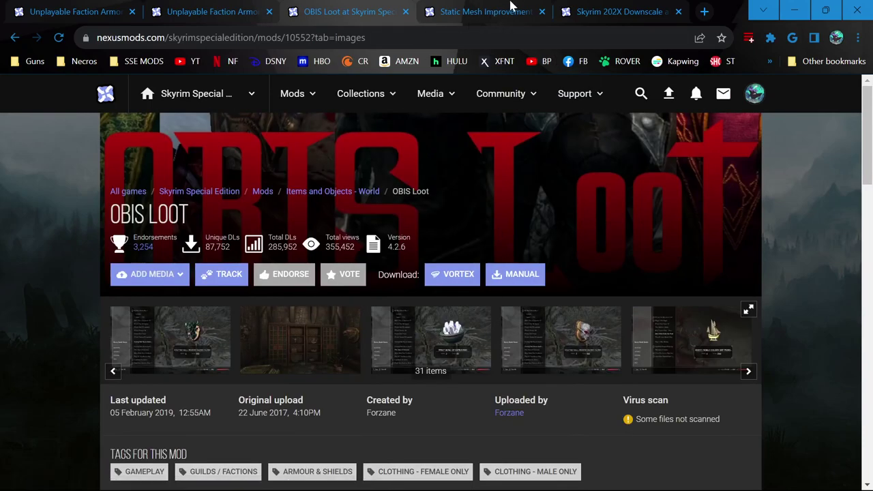
click(405, 12)
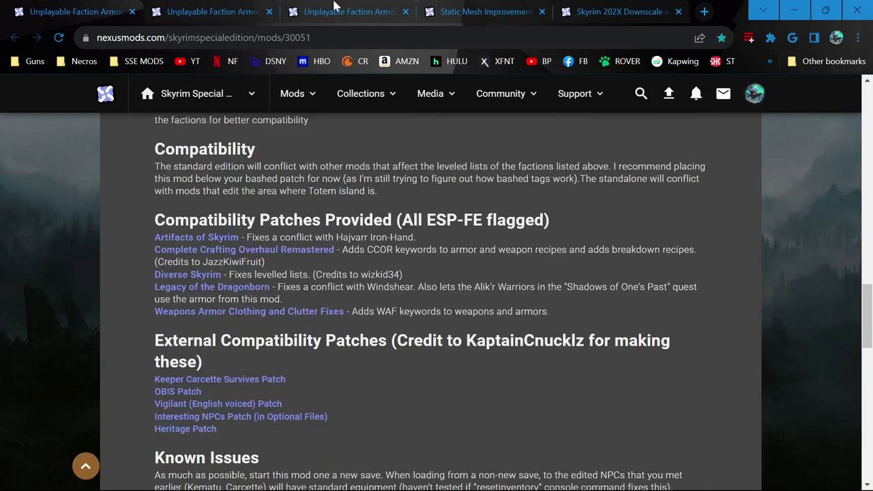
Download the Unplayable Faction Armors - OBIS SE Patch main file through the mod manager.
click(334, 9)
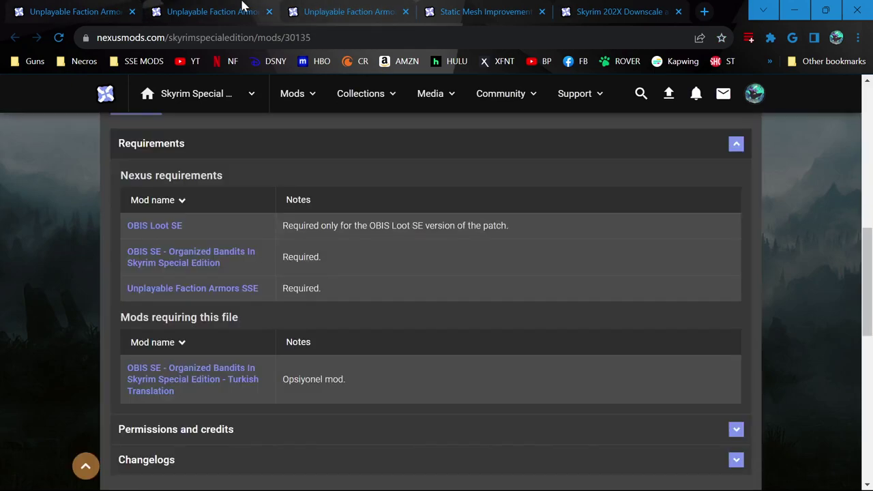
click(178, 174)
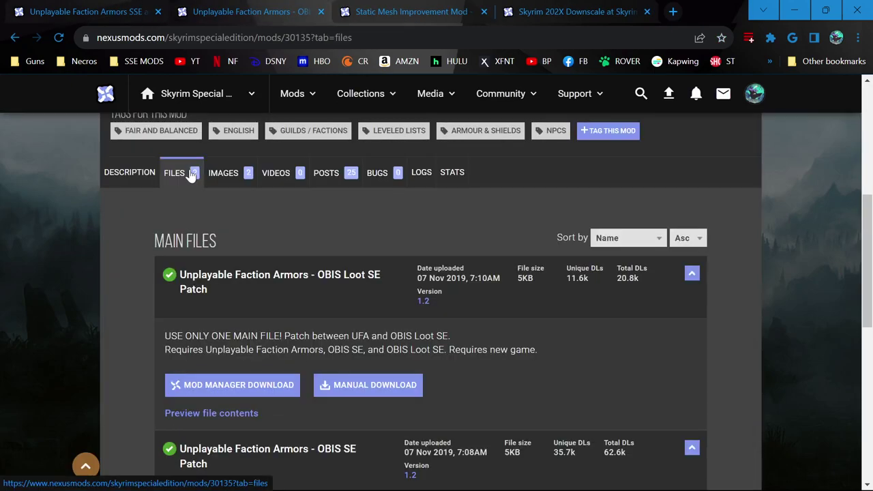
scroll(312, 391, down, 2)
click(292, 421)
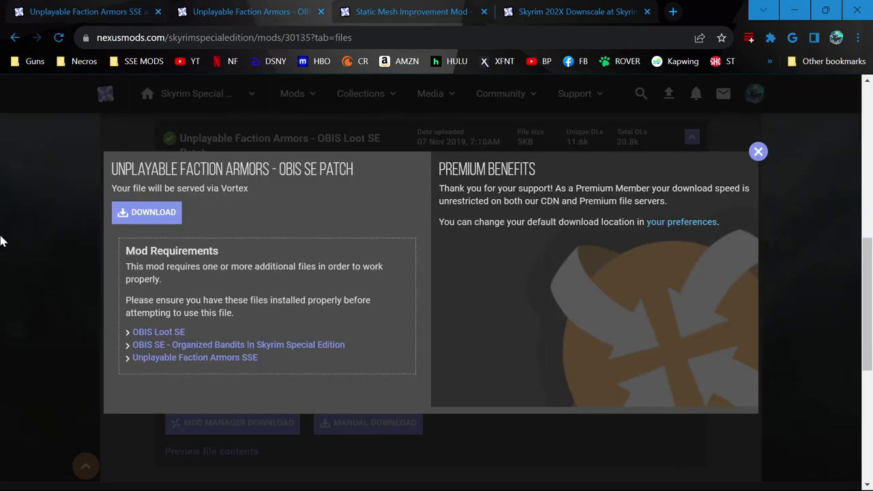
key(alt+Tab)
scroll(385, 292, up, 5)
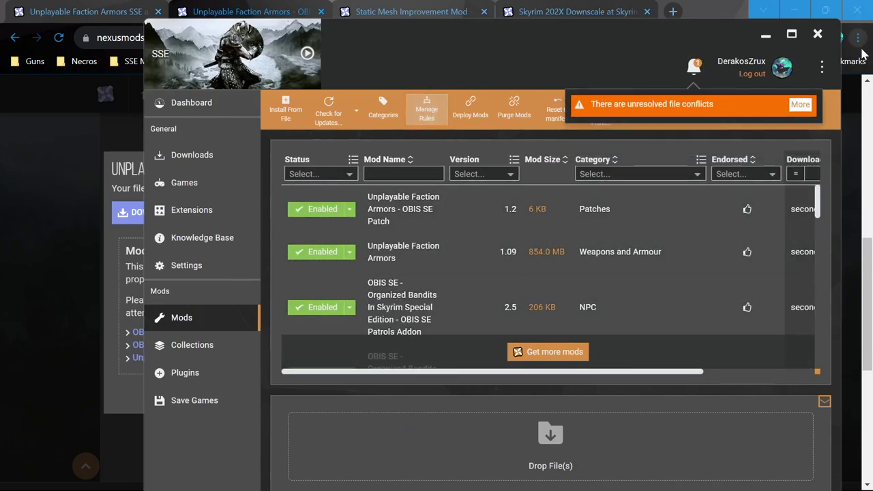
Close the remaining Unplayable Faction Armors pages and switch to Vortex.
click(154, 15)
click(156, 12)
click(157, 12)
key(alt+Tab)
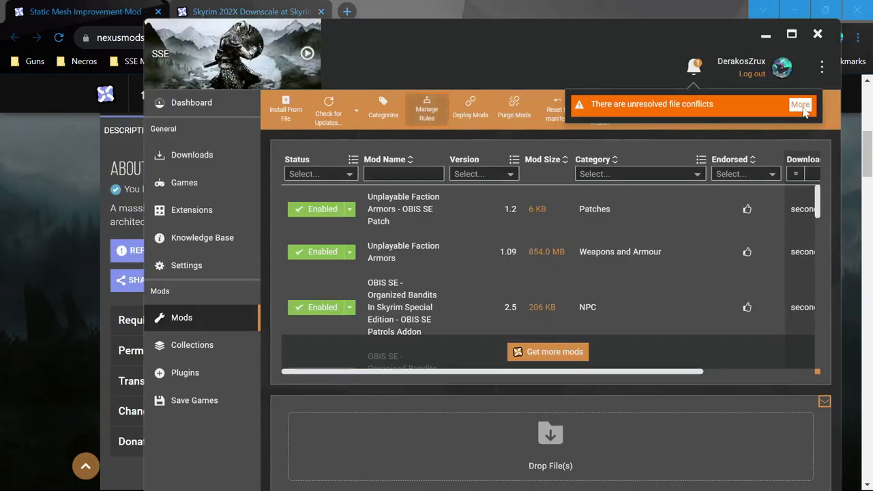
Open the rules for the unresolved file conflicts and set Guards Armor Replacer to load before Heavy Legion.
click(700, 78)
click(807, 111)
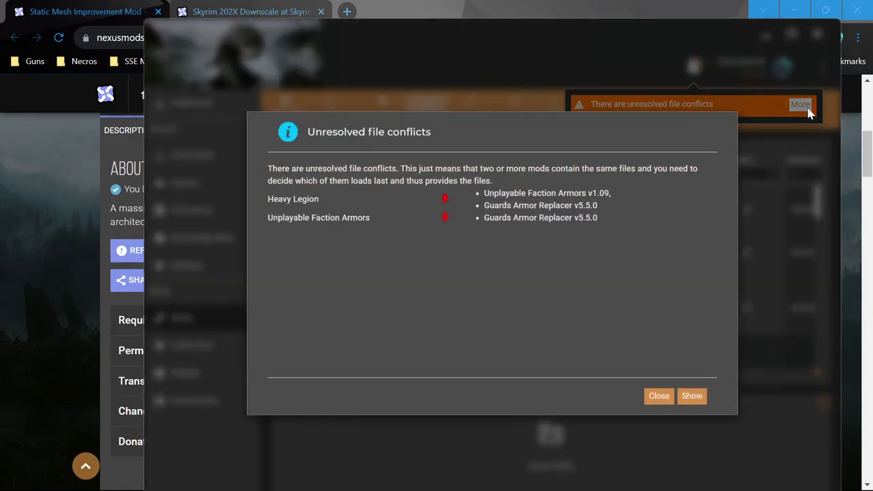
click(693, 397)
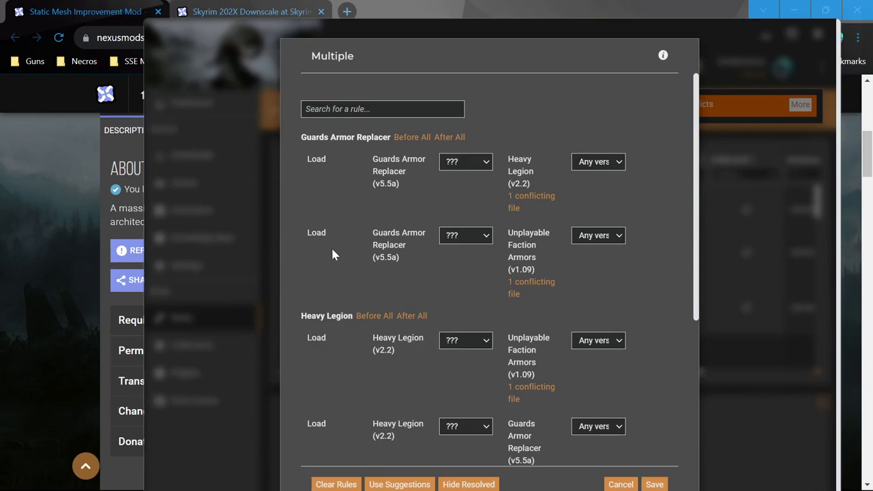
click(483, 161)
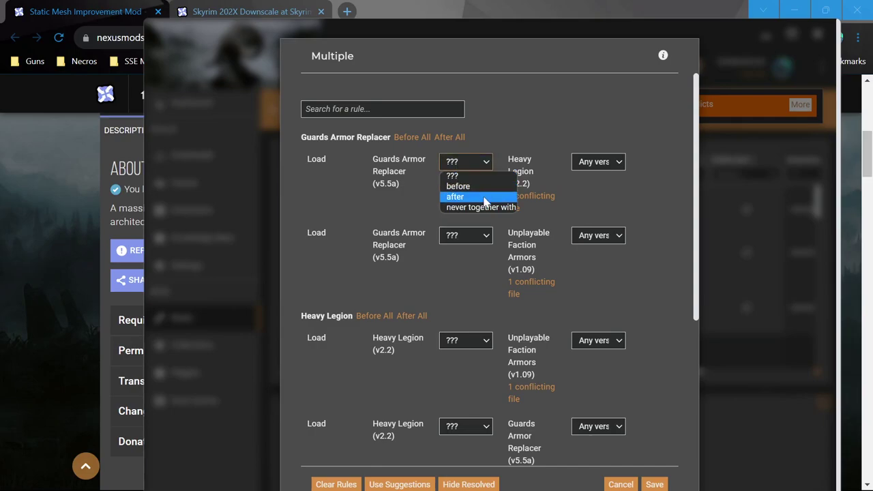
click(341, 199)
mouse_move(536, 197)
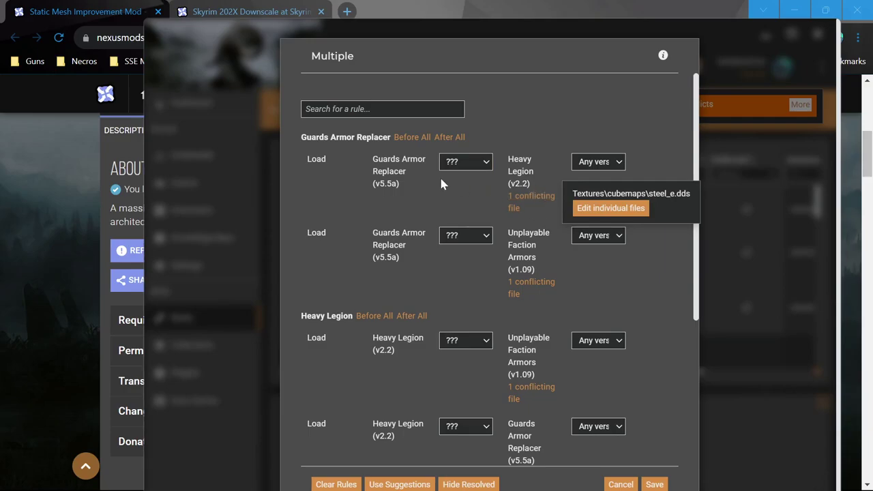
click(477, 163)
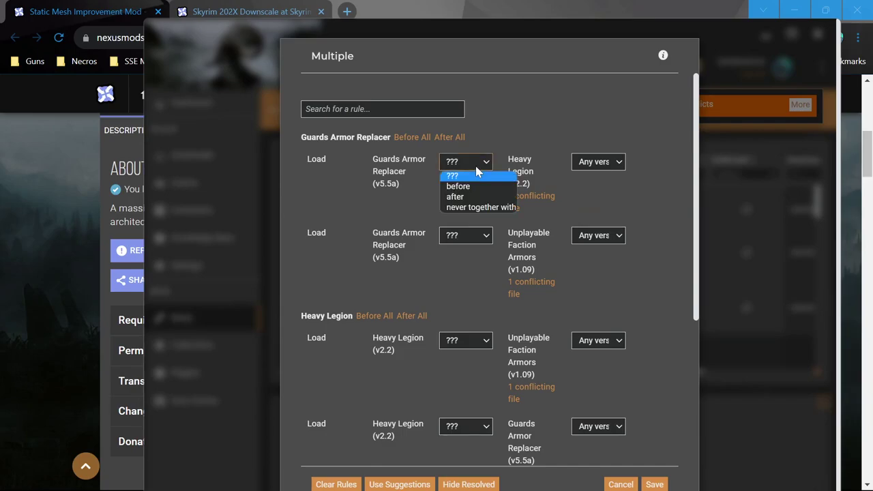
click(473, 185)
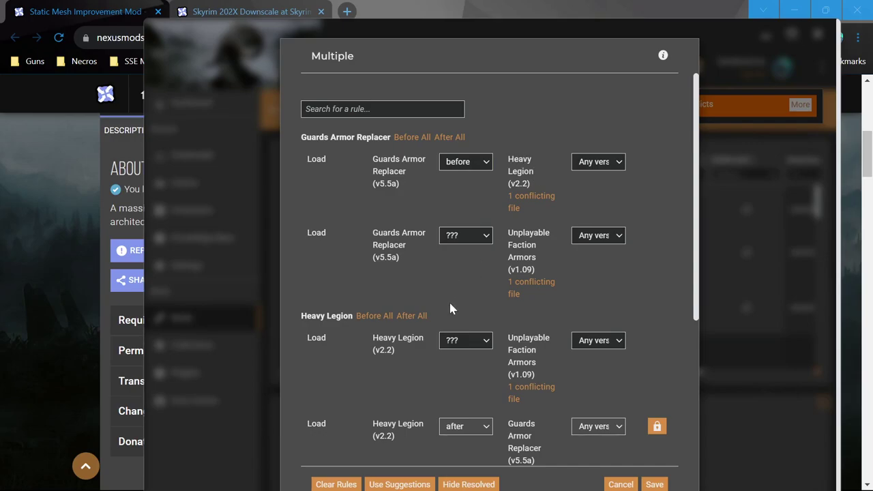
Set Guards Armor Replacer to load before Unplayable Faction Armors.
click(456, 240)
click(457, 238)
click(480, 237)
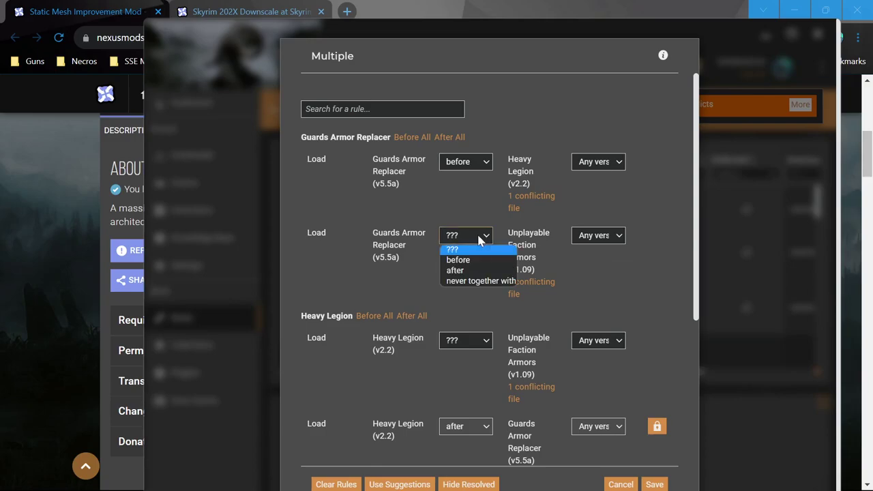
click(473, 260)
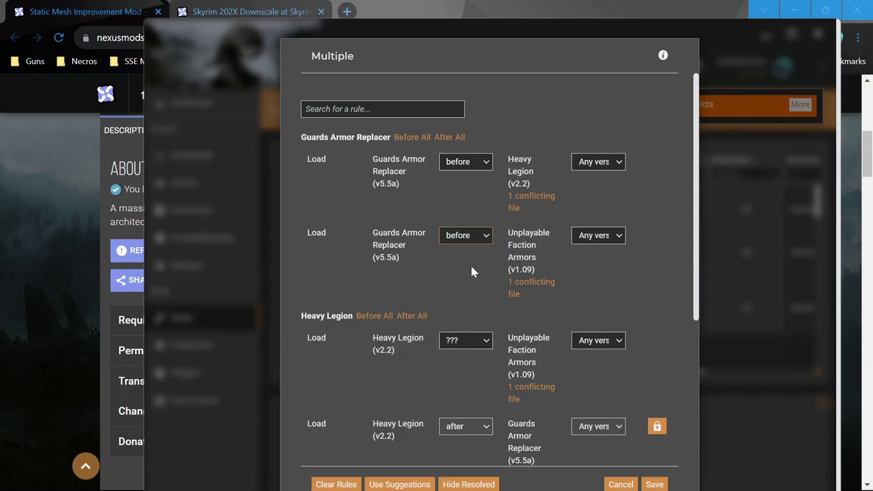
Set Heavy Legion to load after Unplayable Faction Armors and save the conflict rules.
scroll(471, 272, down, 1)
click(470, 272)
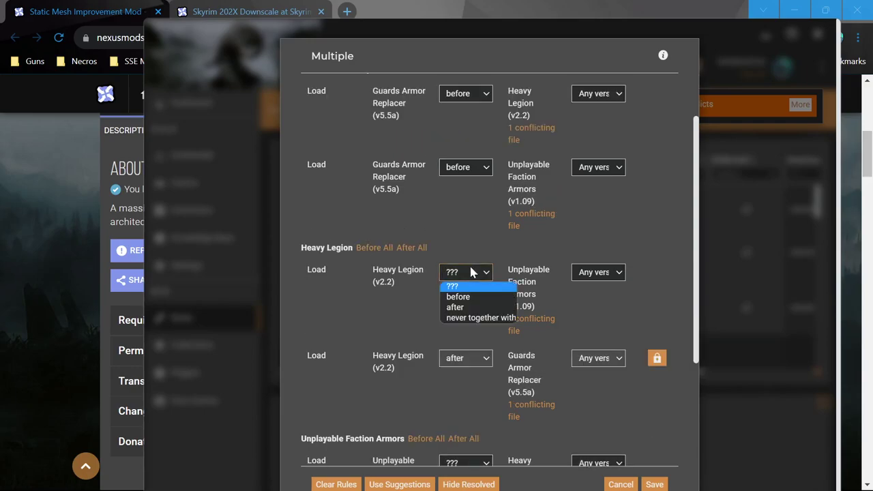
click(467, 309)
scroll(468, 308, down, 3)
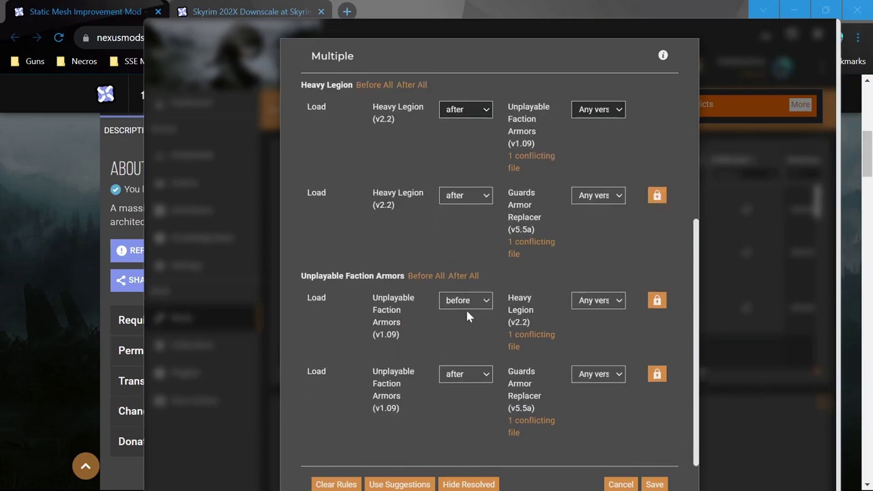
click(653, 483)
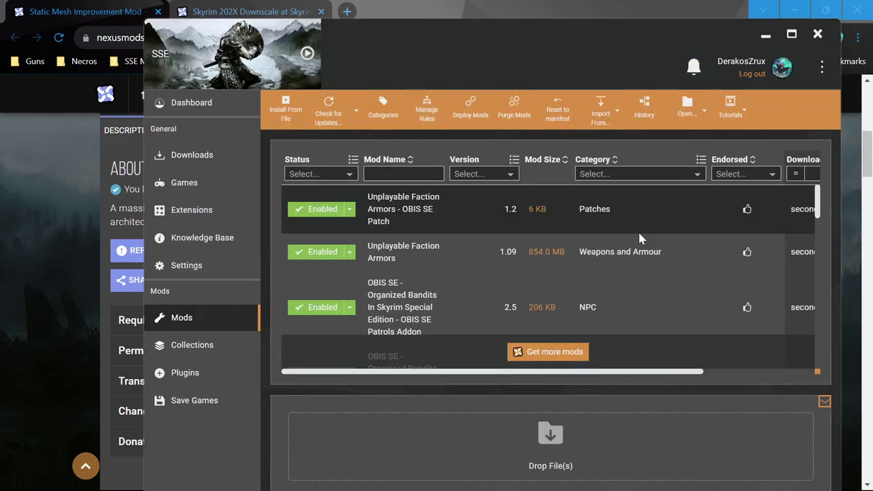
Switch to the browser and review the Static Mesh Improvement Mod page's introduction and installation notes.
key(alt+Tab)
scroll(243, 278, down, 5)
scroll(242, 280, down, 10)
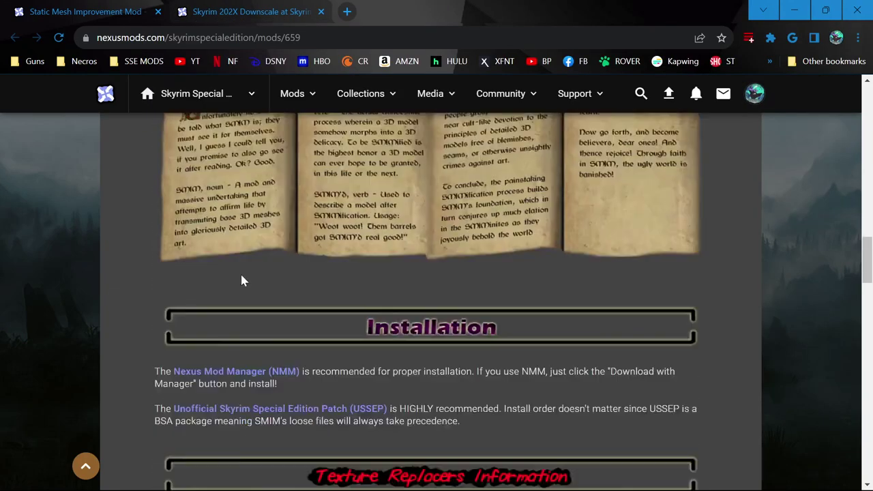
scroll(242, 281, up, 2)
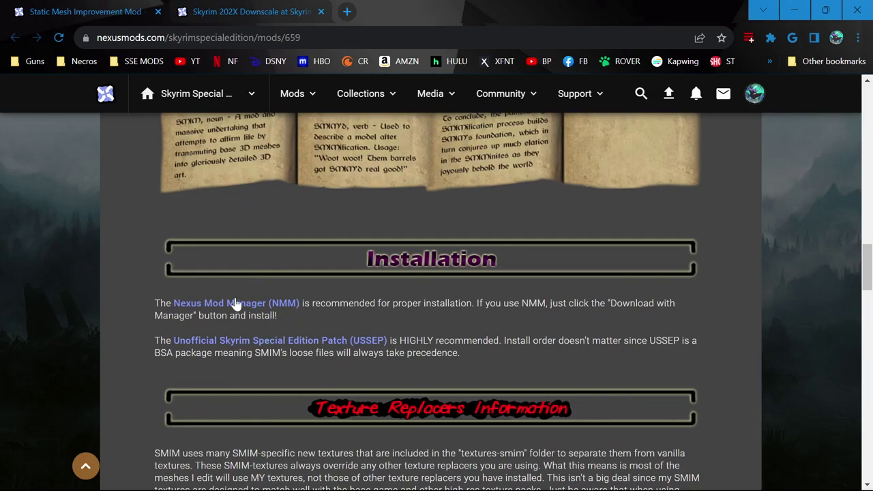
scroll(231, 307, up, 10)
scroll(229, 306, up, 8)
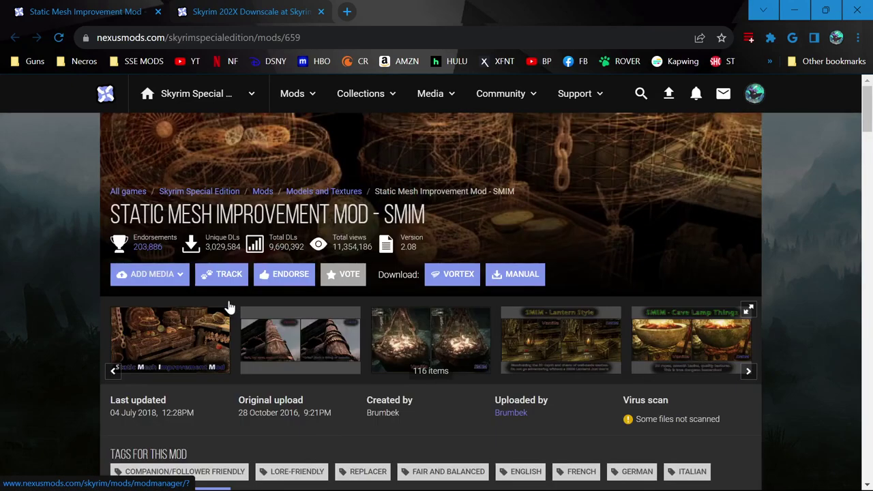
scroll(229, 307, down, 12)
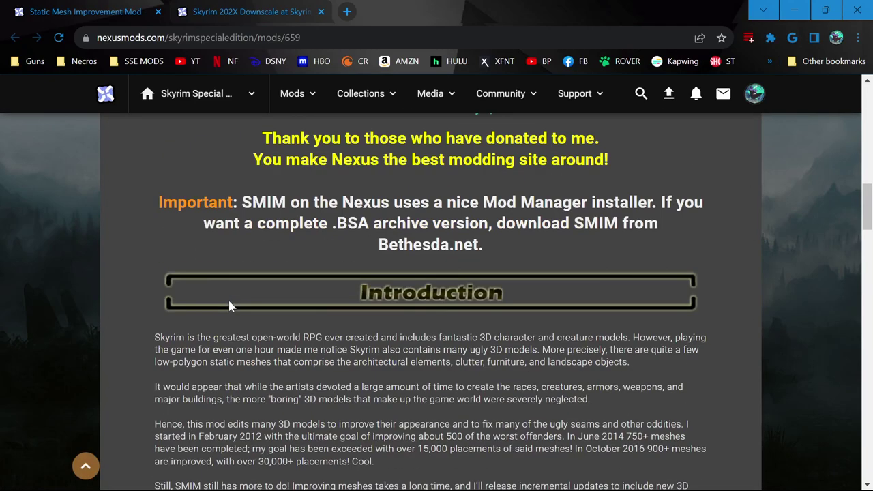
scroll(229, 307, down, 9)
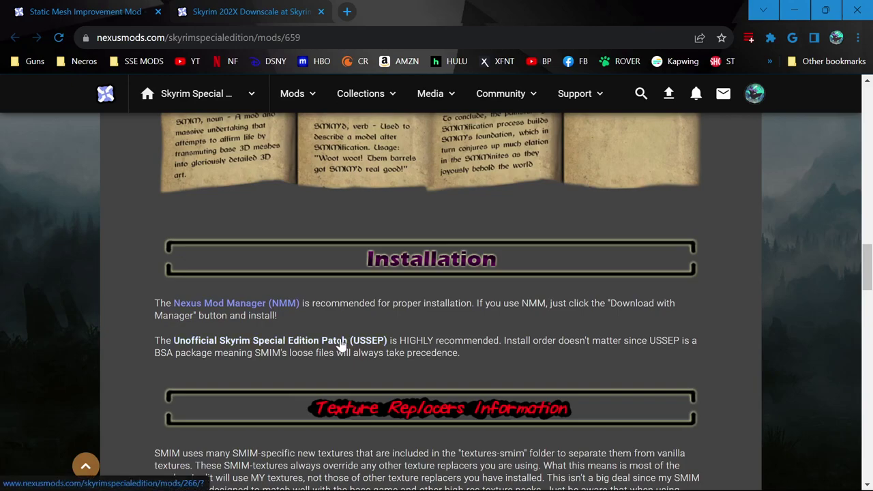
scroll(314, 344, up, 2)
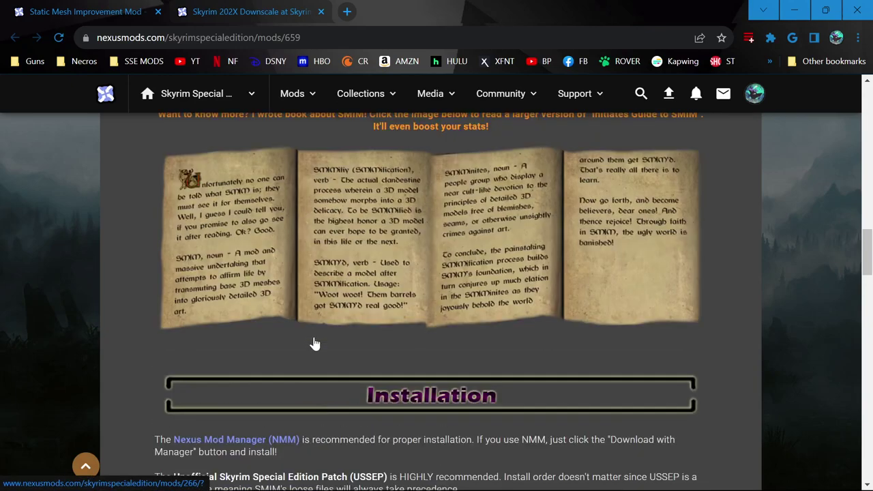
scroll(313, 343, up, 15)
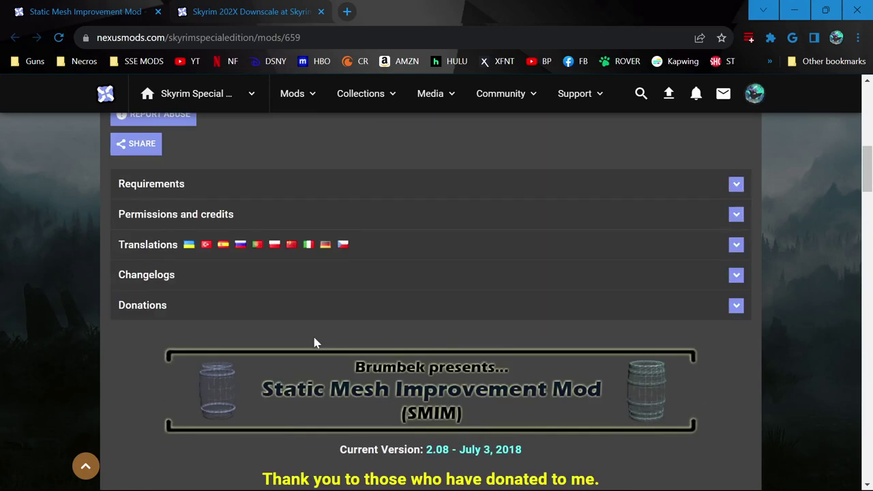
Download the SMIM SE 2-08 main file through the mod manager and close the Static Mesh Improvement Mod page.
click(174, 130)
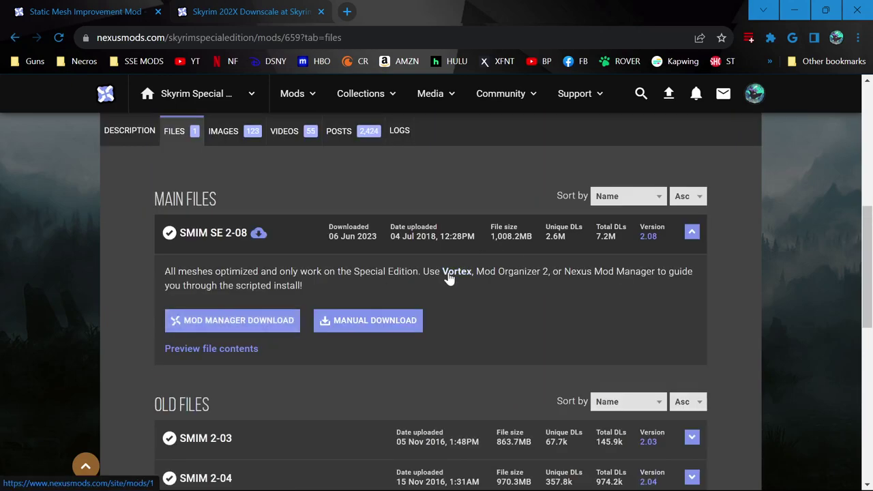
click(237, 322)
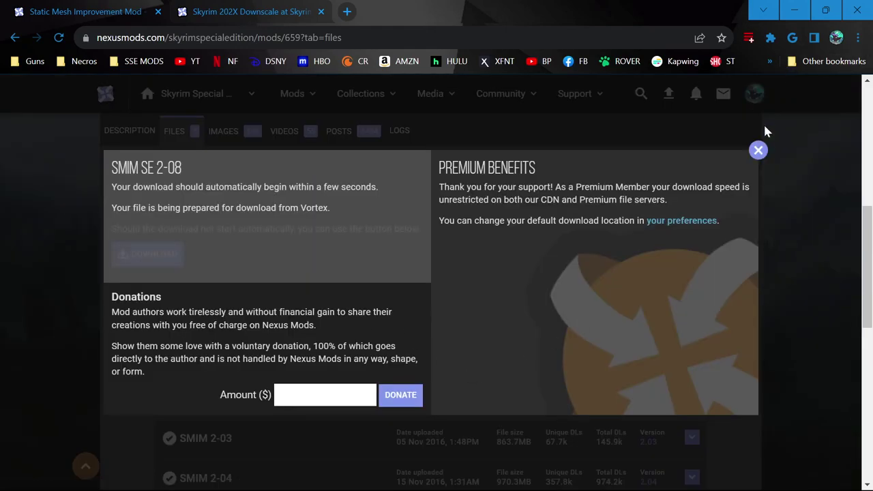
click(757, 150)
click(159, 12)
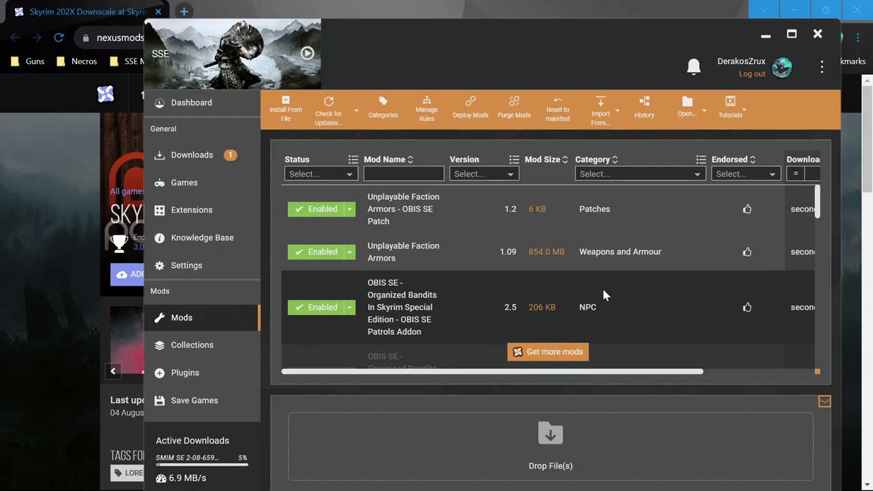
Return to the browser and review the Skyrim 202X Downscale page's summary, images and requirements.
click(46, 259)
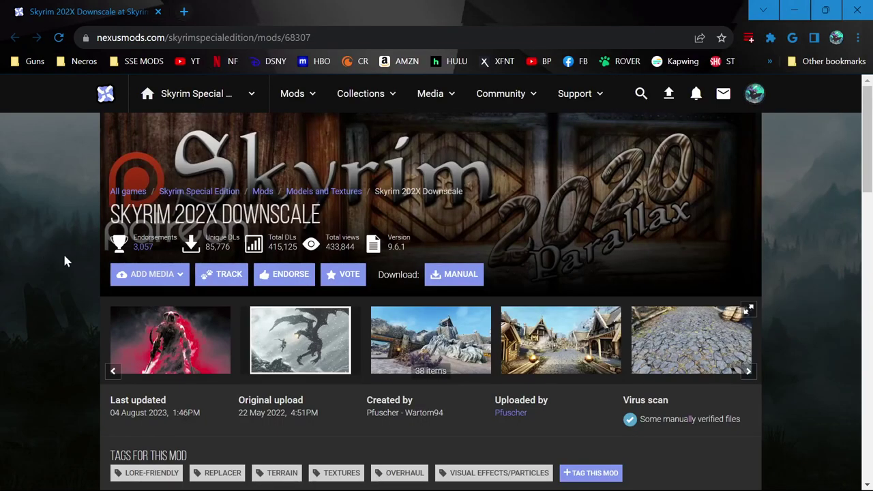
scroll(64, 260, down, 4)
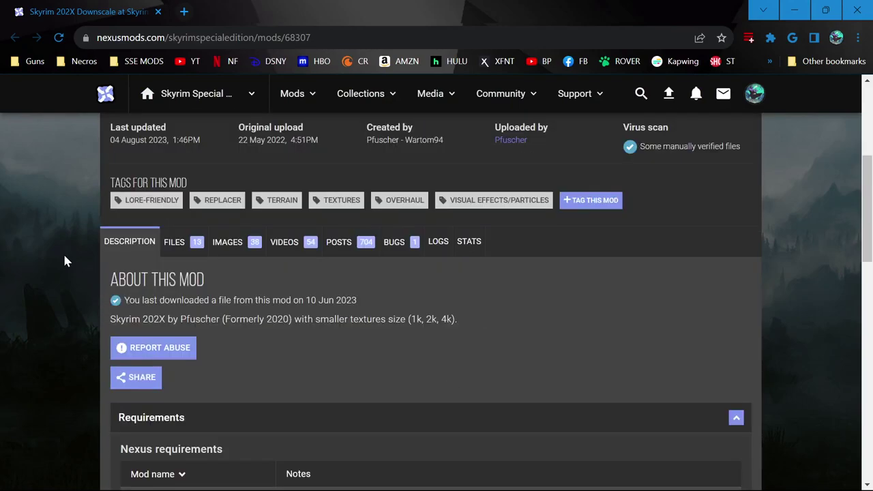
scroll(65, 260, up, 3)
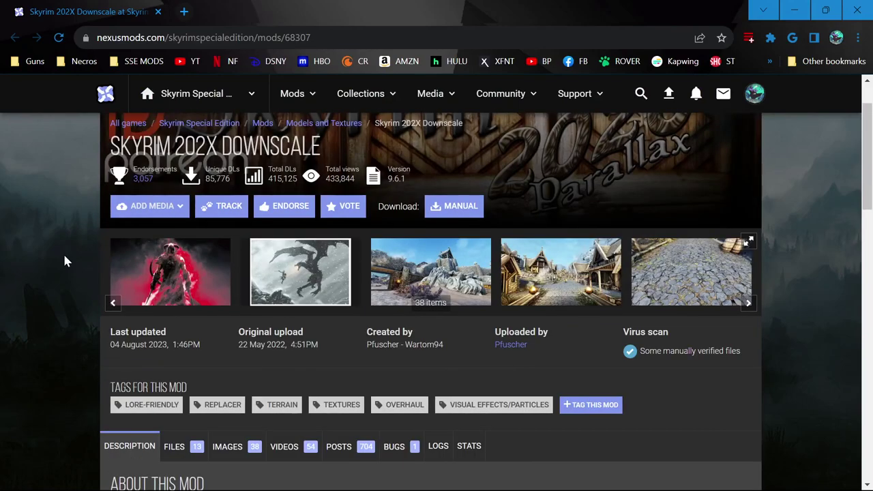
scroll(65, 261, up, 1)
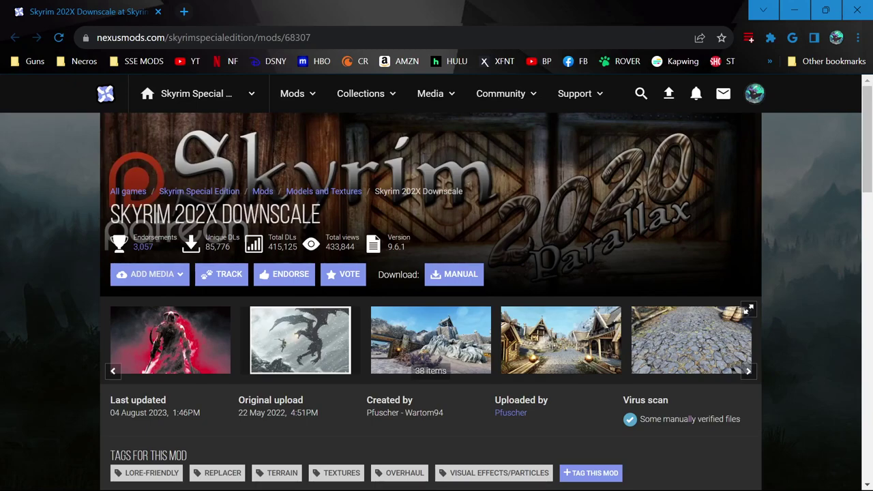
scroll(192, 219, down, 2)
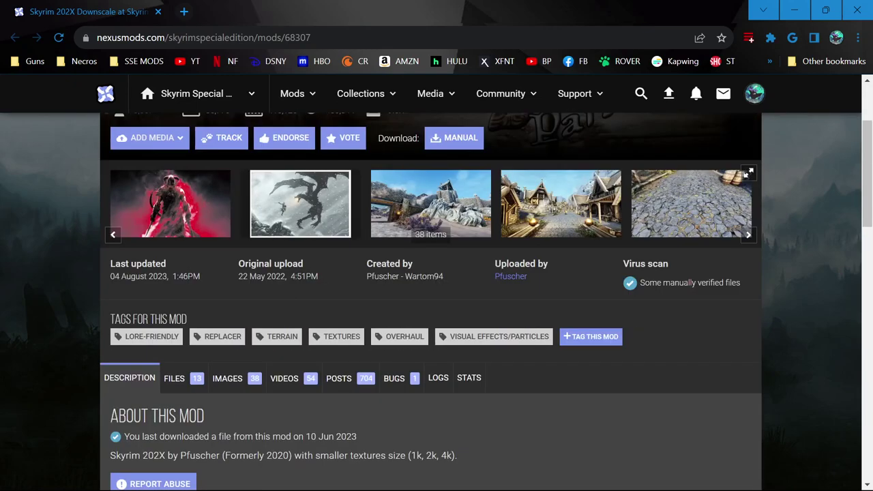
scroll(193, 219, down, 2)
scroll(191, 220, up, 4)
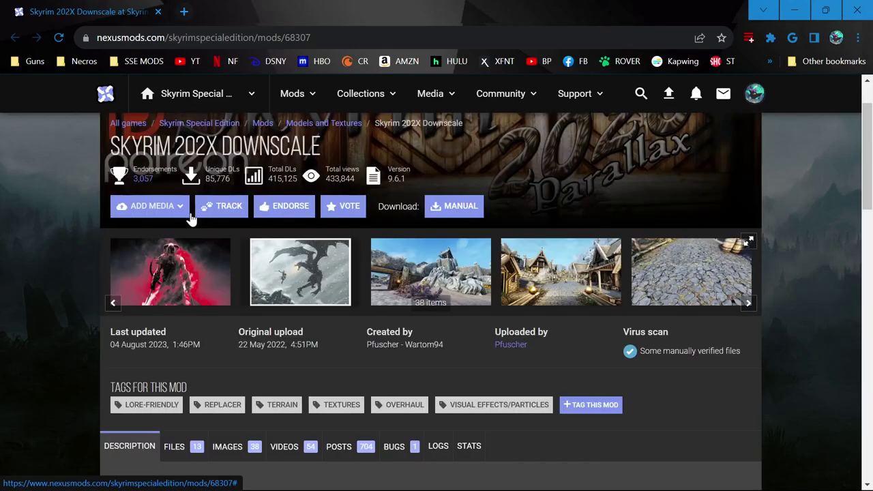
scroll(193, 218, down, 7)
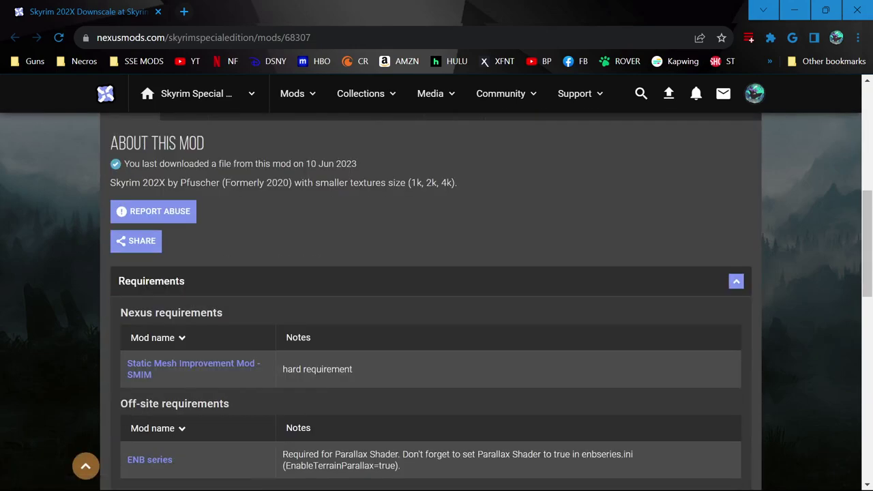
scroll(193, 219, up, 7)
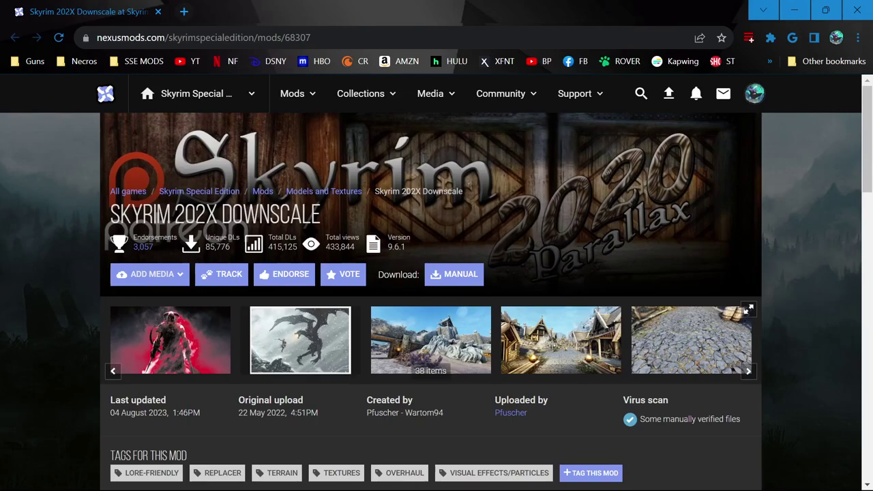
Check the mod requirements listed for the Skyrim 202X - 4K mod manager download and close the download prompt.
scroll(204, 221, down, 5)
click(176, 171)
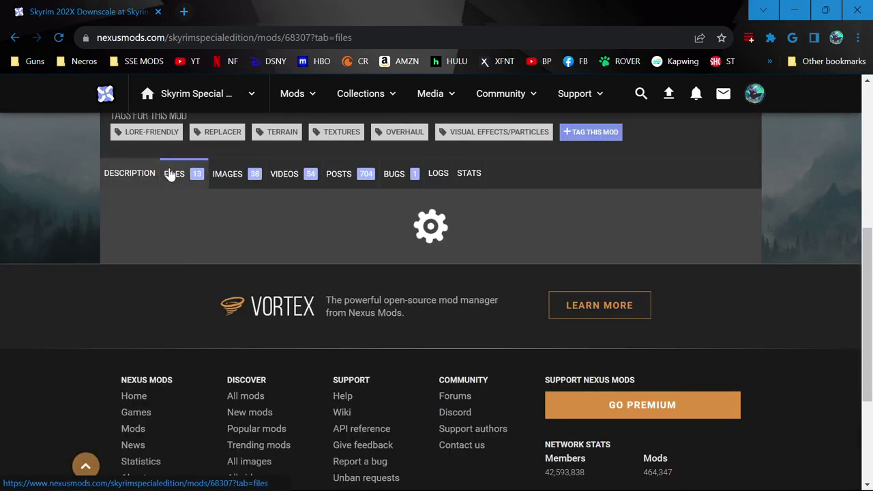
click(170, 295)
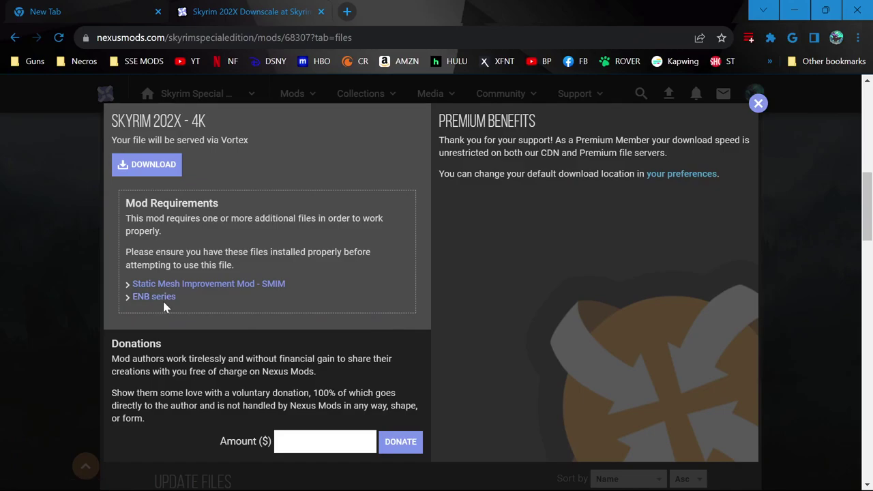
click(757, 102)
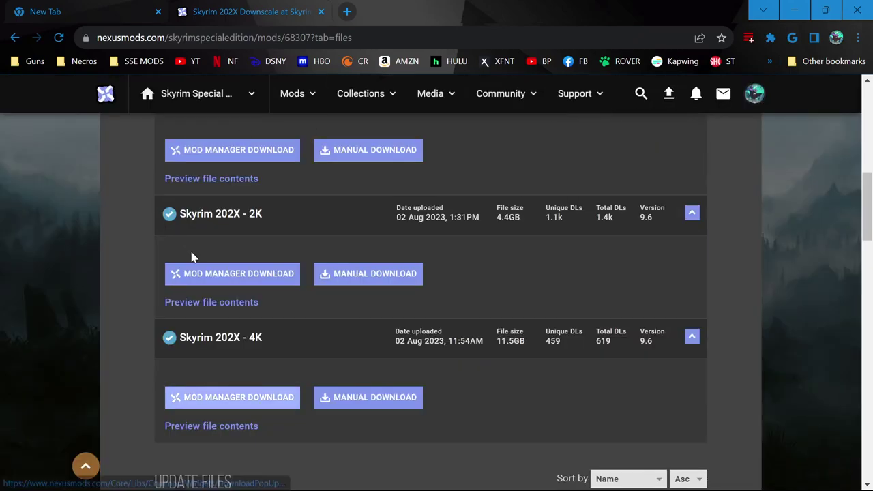
Open the Community Shaders link from the Skyrim 202X Downscale description in a new tab and switch to it.
scroll(191, 255, up, 4)
scroll(116, 321, up, 2)
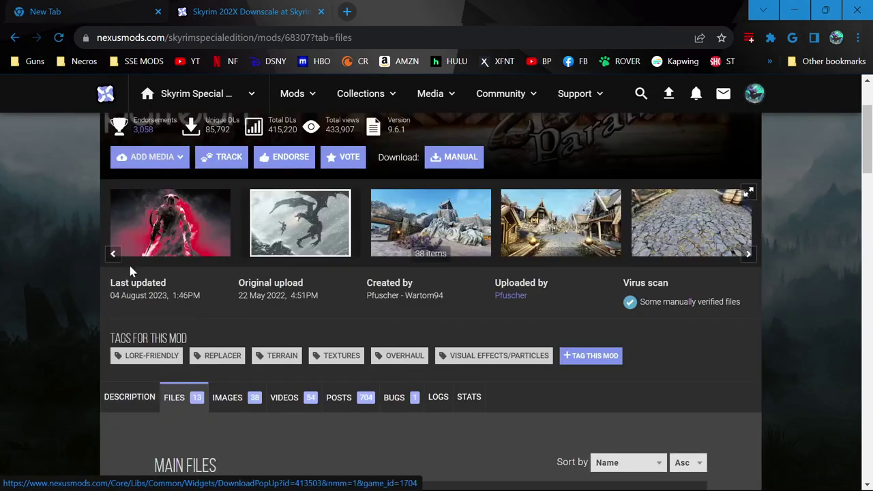
click(126, 397)
scroll(49, 292, down, 6)
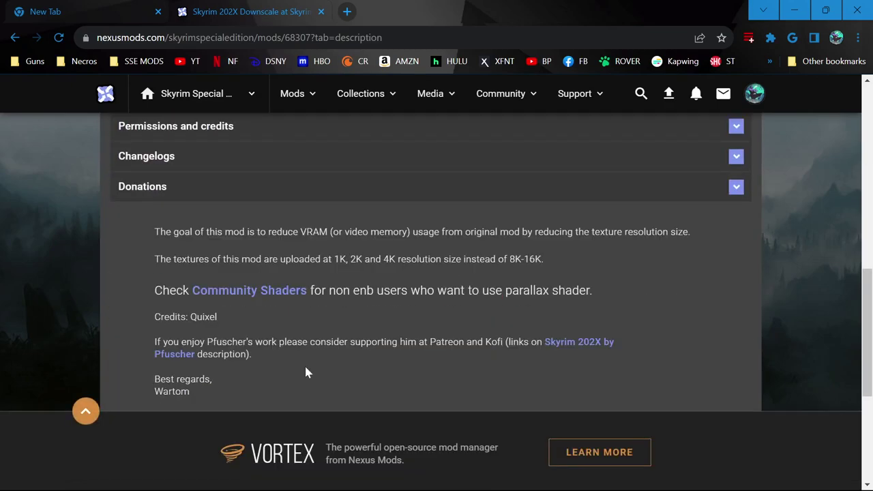
right_click(258, 291)
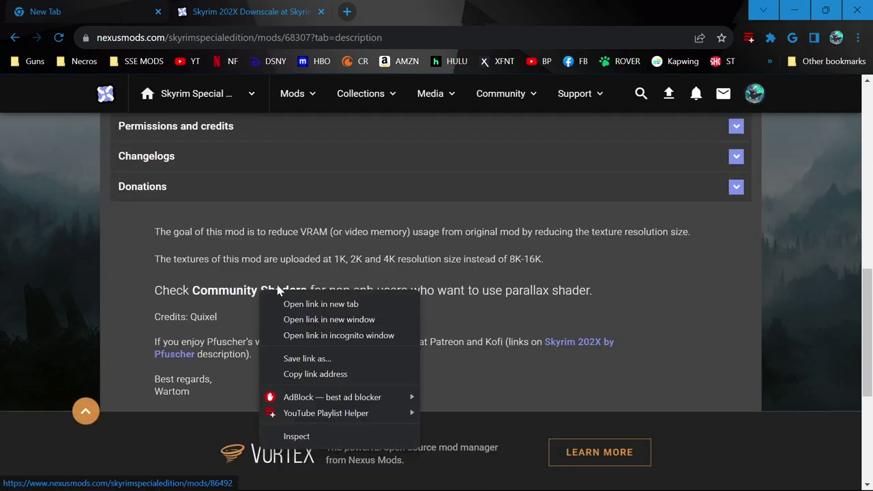
click(293, 299)
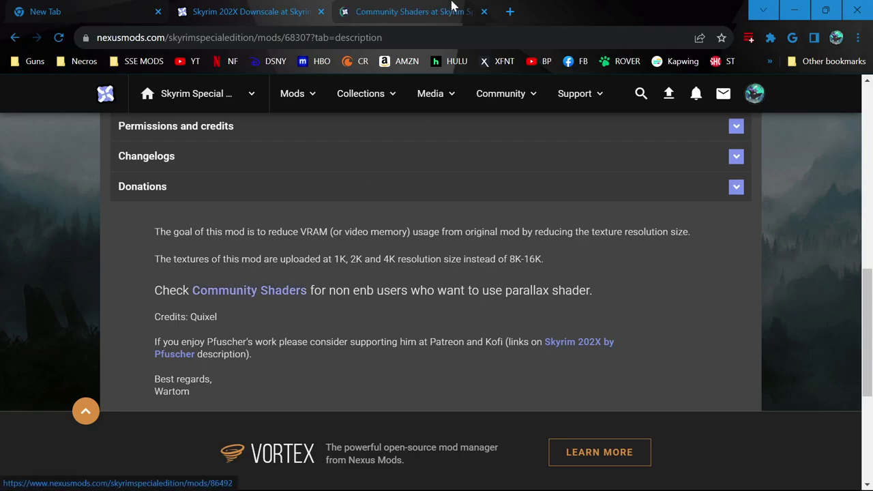
click(416, 12)
Expand the requirements of Community Shaders and open the required SSE Engine Fixes (skse64 plugin) page.
scroll(436, 300, down, 8)
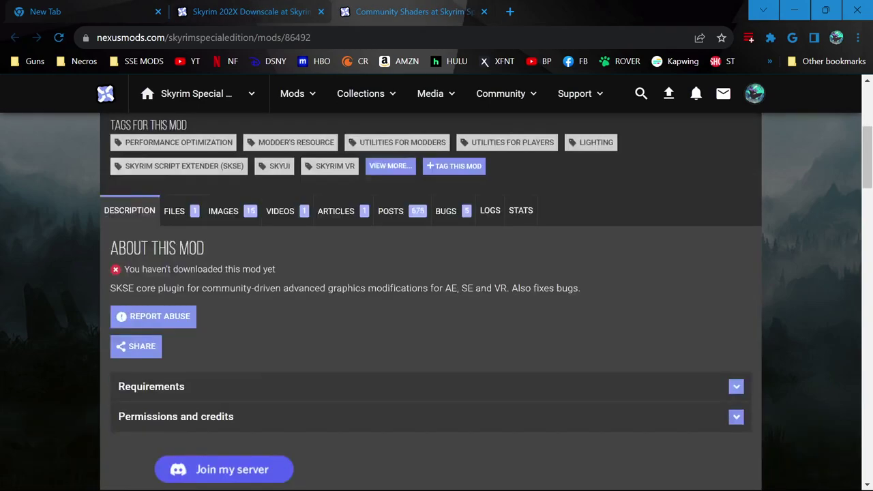
scroll(230, 261, up, 2)
click(229, 261)
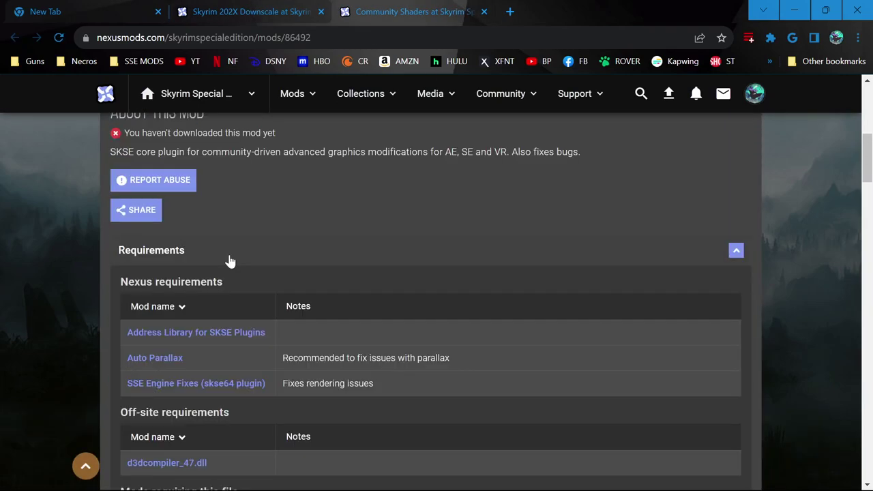
click(195, 383)
Open the list of files offered for SSE Engine Fixes (skse64 plugin).
scroll(295, 275, down, 4)
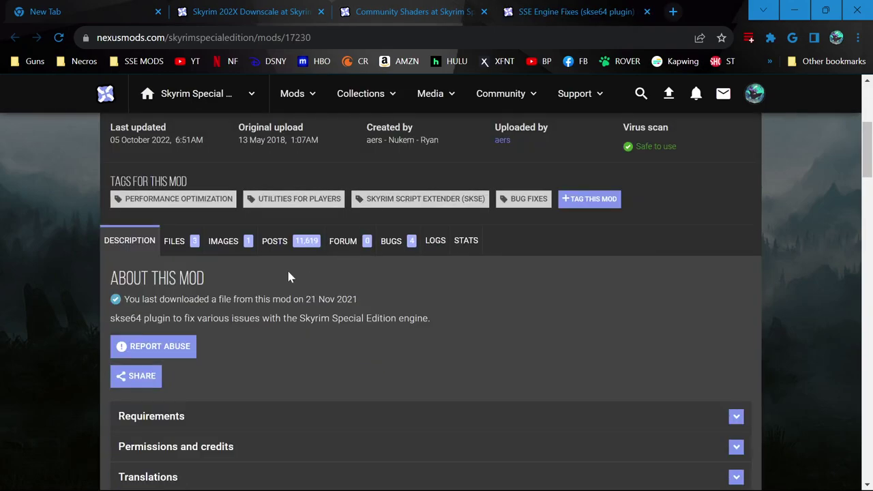
click(178, 246)
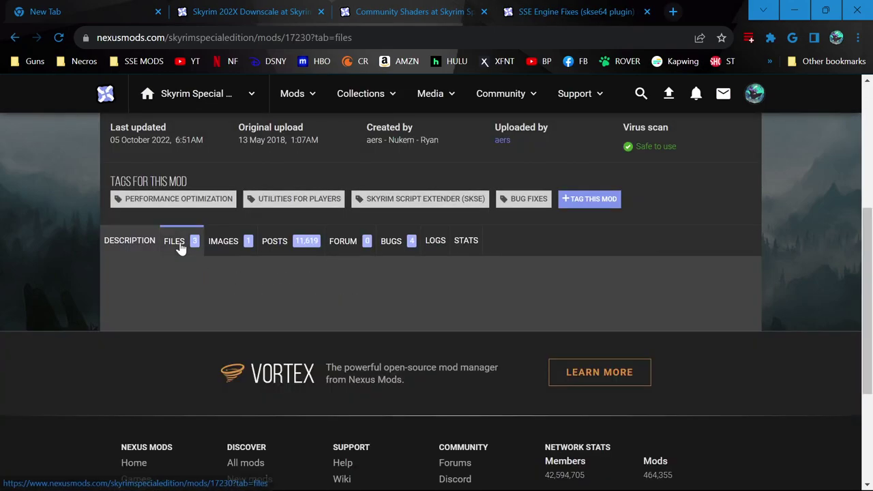